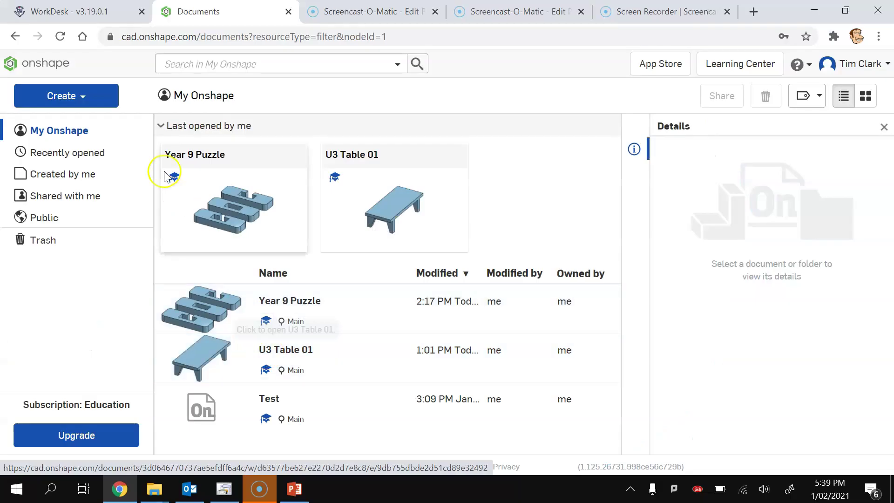
# Create a new document named Finger Joint Guide.
pyautogui.click(83, 97)
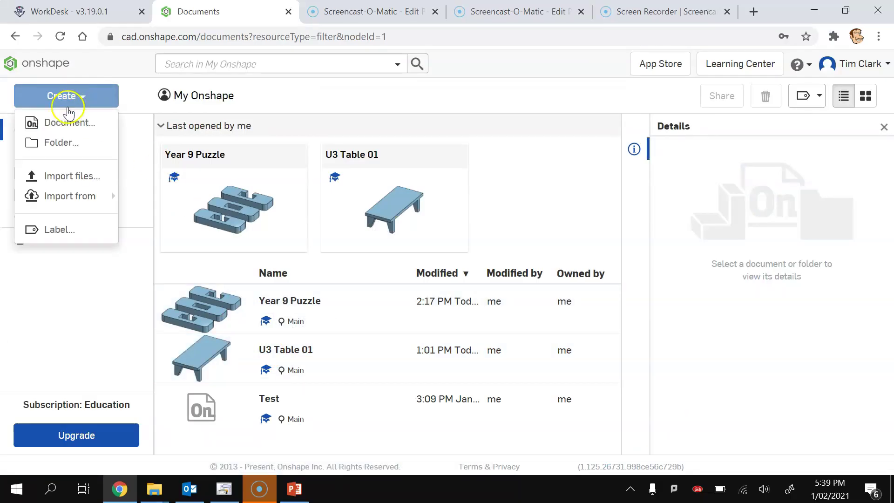
pyautogui.click(56, 125)
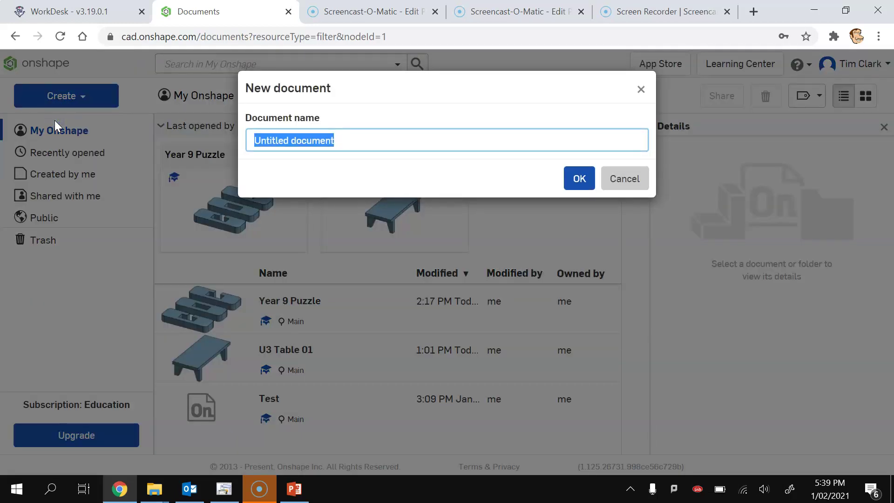
pyautogui.write('Fing')
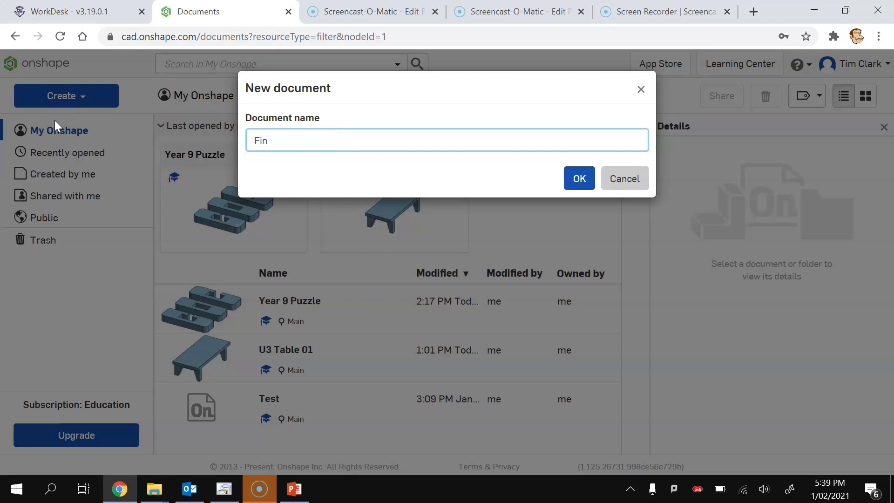
pyautogui.write('er Joint Guide')
pyautogui.click(574, 179)
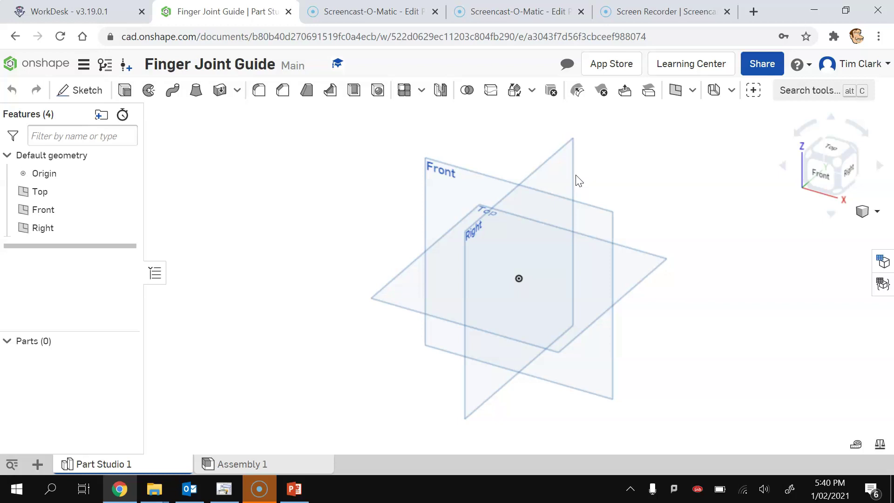
# Add a length variable named Width with a value of 50 mm.
pyautogui.click(733, 91)
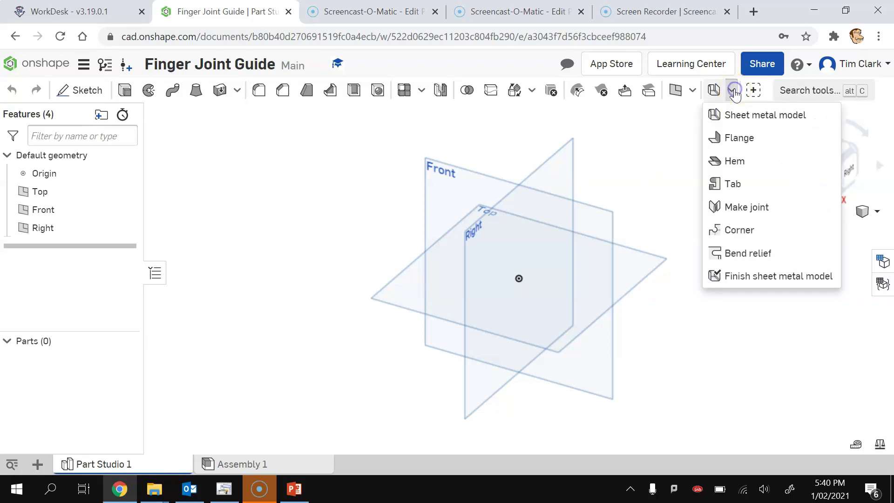
pyautogui.click(693, 91)
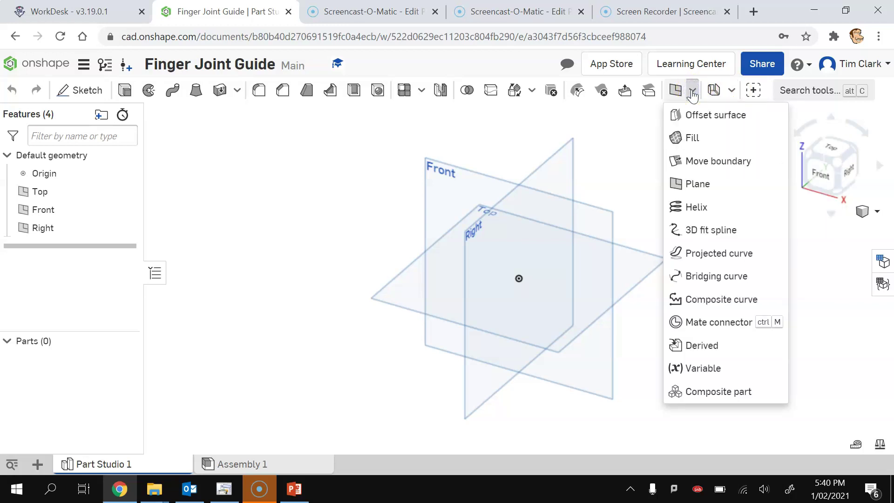
pyautogui.click(696, 369)
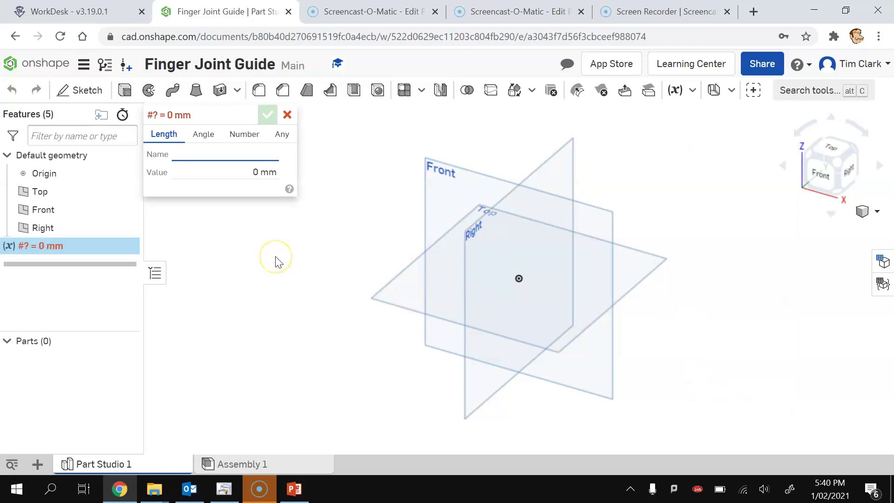
pyautogui.write('Width')
pyautogui.click(249, 173)
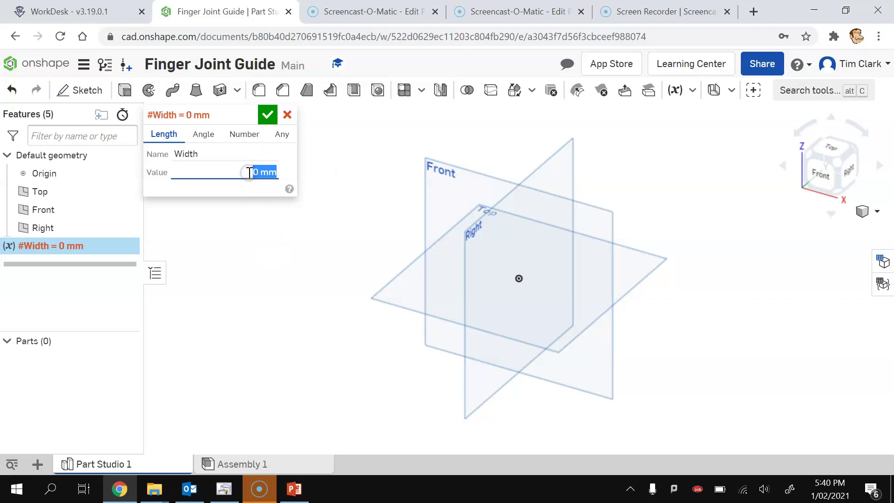
pyautogui.write('50')
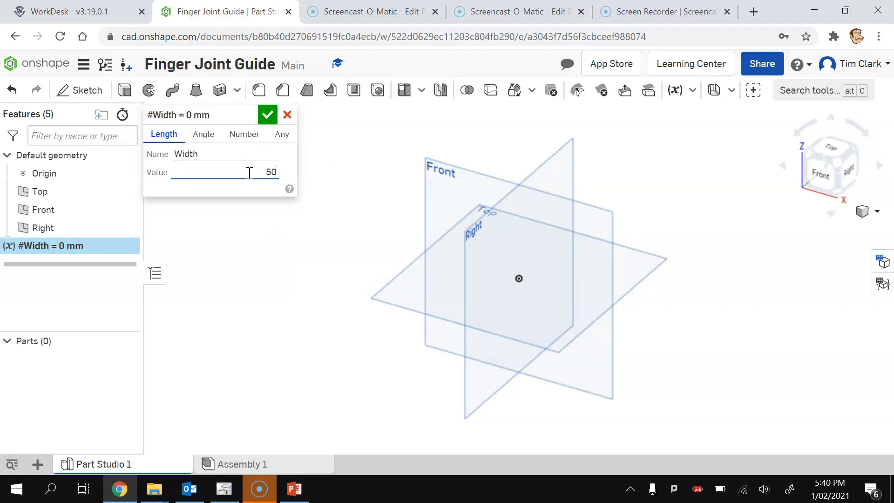
pyautogui.write('mm')
pyautogui.click(266, 117)
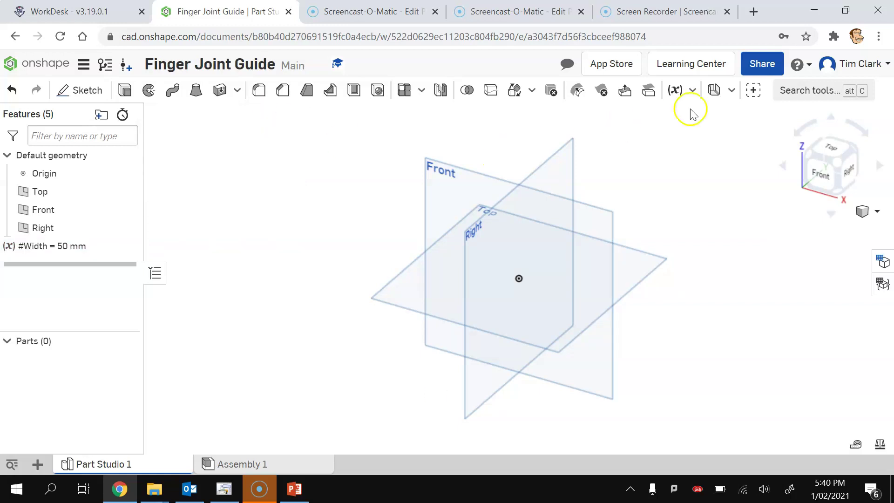
# Add a length variable named Thickness with a value of 12 mm.
pyautogui.click(692, 90)
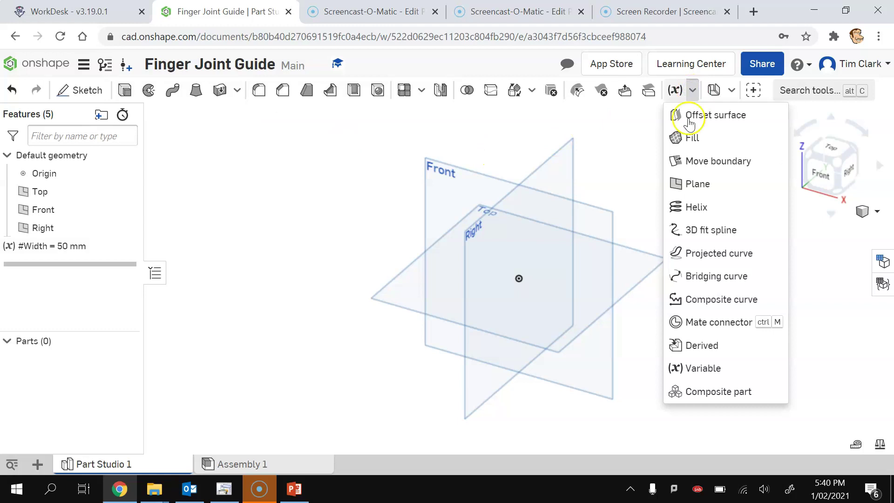
pyautogui.click(694, 368)
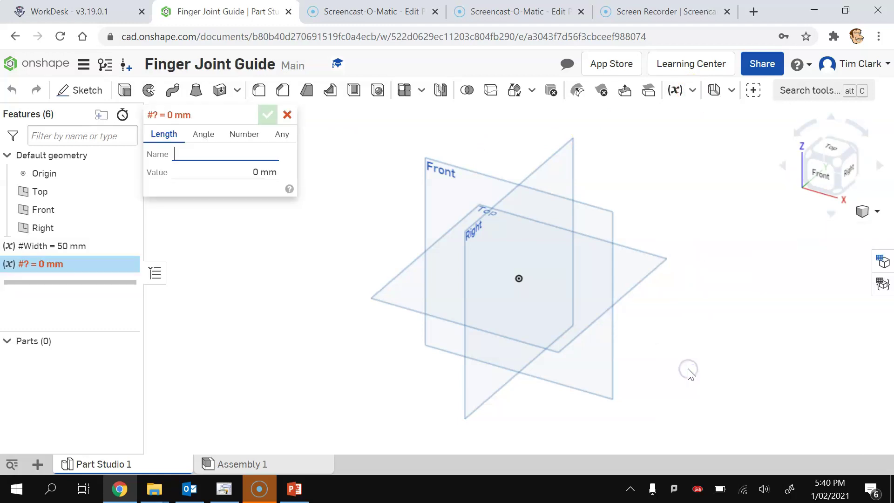
pyautogui.write('Thickness')
pyautogui.click(256, 170)
pyautogui.write('12')
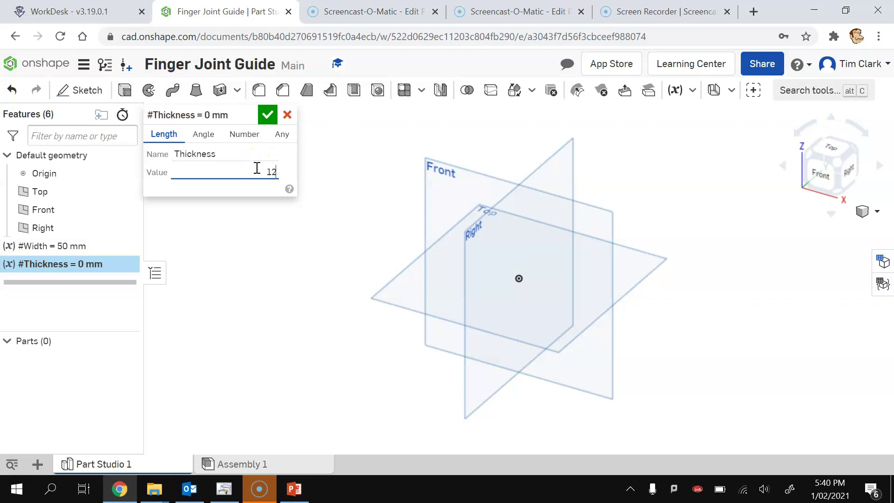
pyautogui.write('mm')
pyautogui.click(267, 114)
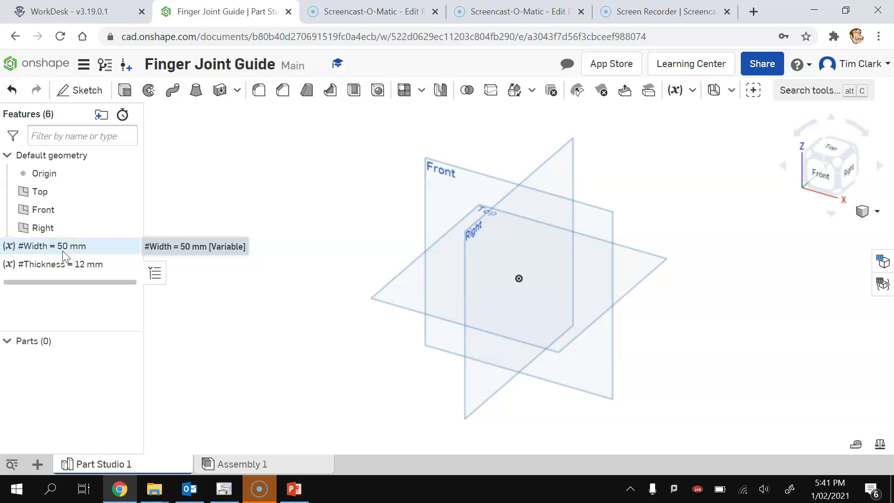
# Start a sketch on the Top plane and draw a corner rectangle about 78 mm wide and 54 mm high around the origin.
pyautogui.click(70, 90)
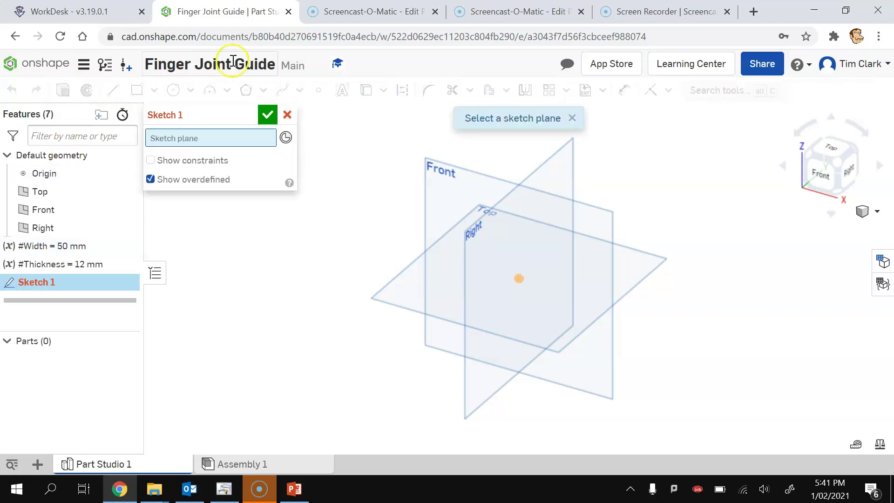
pyautogui.click(401, 269)
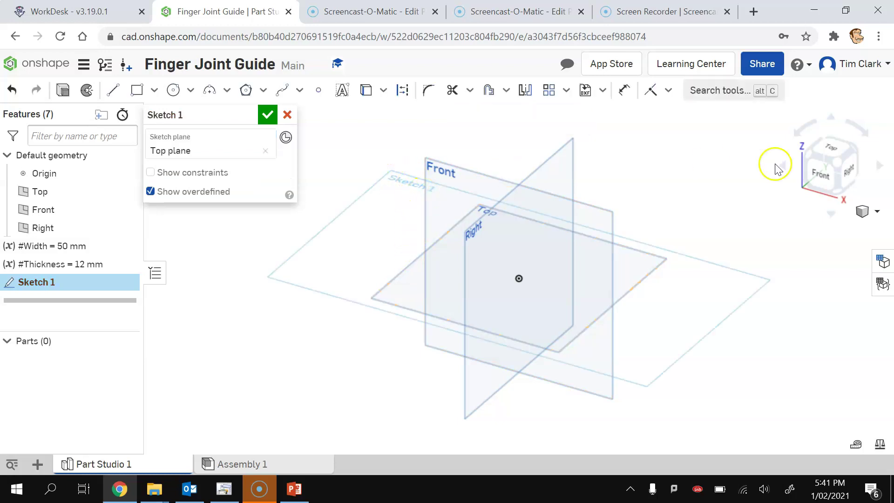
pyautogui.click(831, 146)
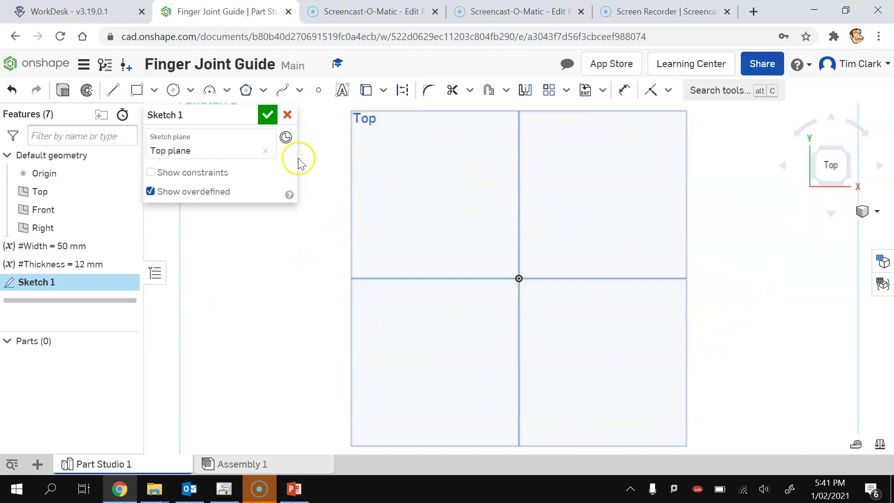
pyautogui.click(154, 90)
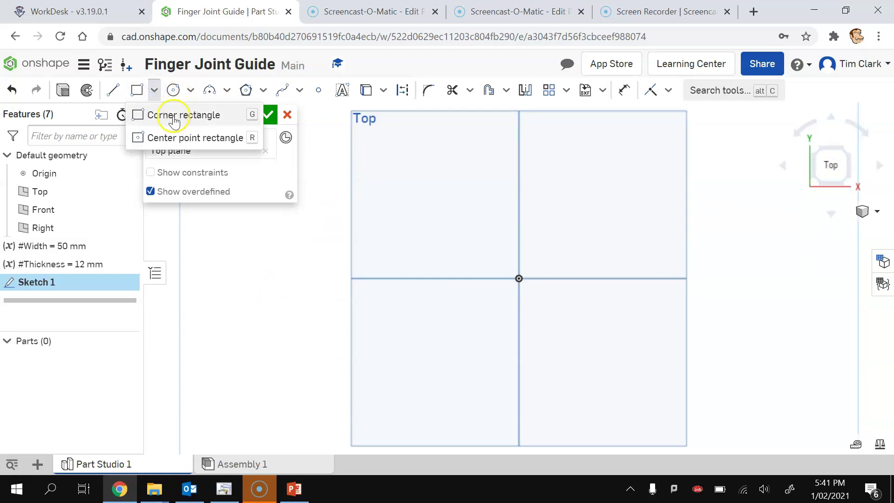
pyautogui.click(174, 117)
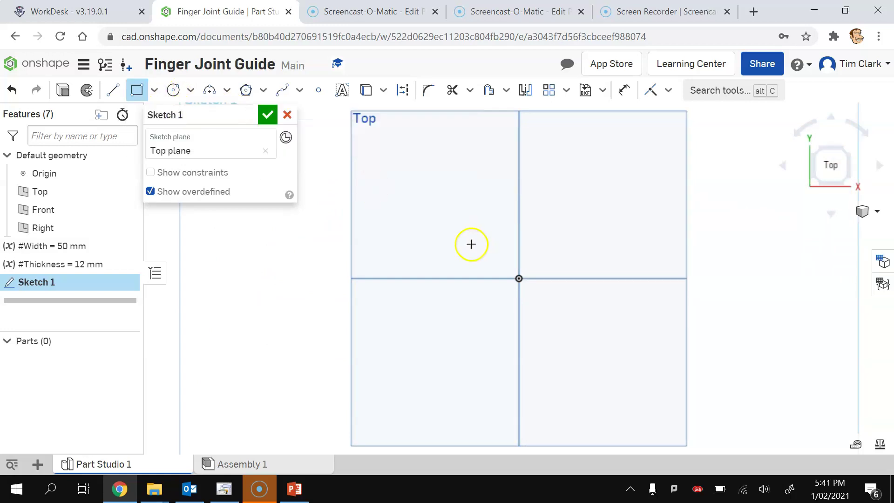
pyautogui.click(386, 187)
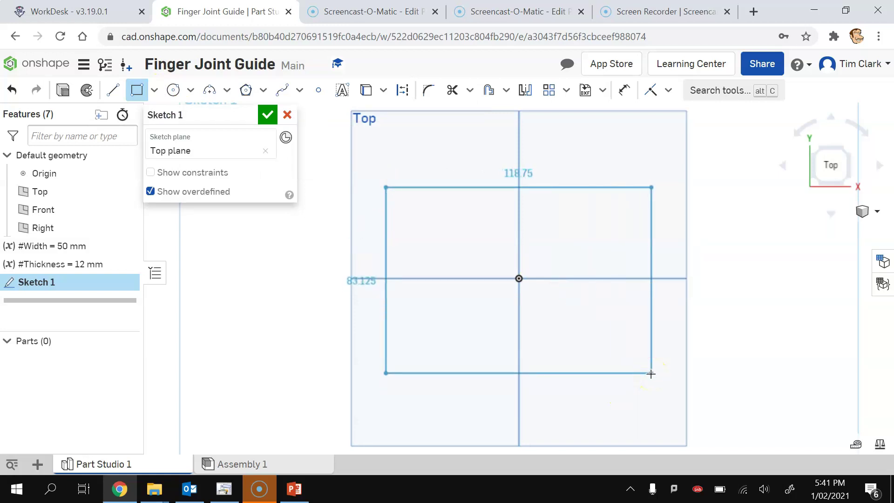
pyautogui.moveTo(652, 374); pyautogui.dragTo(561, 309)
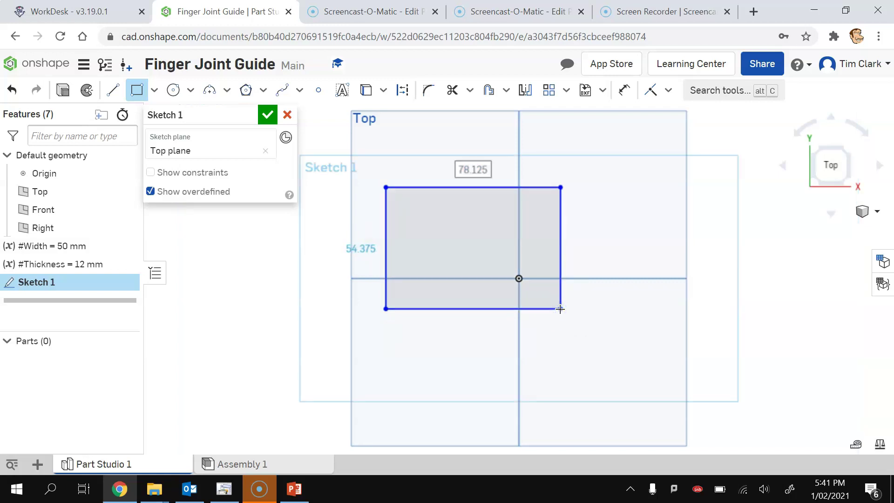
# Draw a vertical construction line joining the midpoints of the rectangle's upper and lower edges.
pyautogui.click(113, 91)
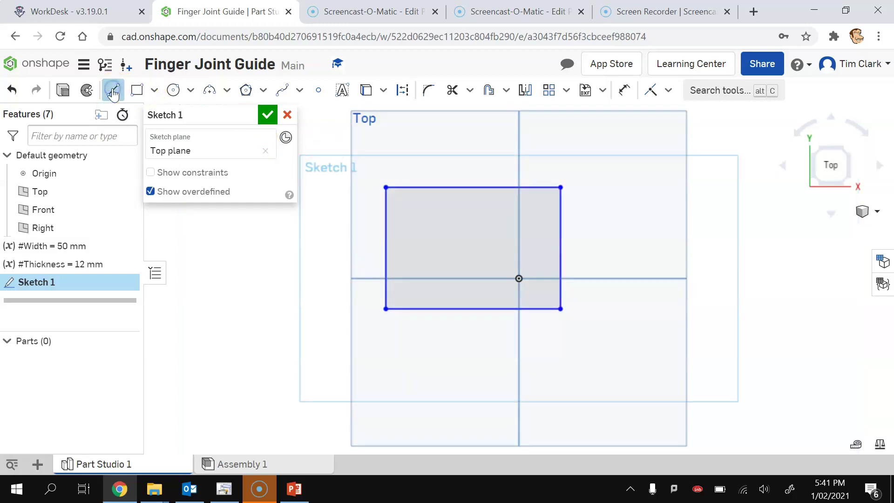
pyautogui.click(404, 91)
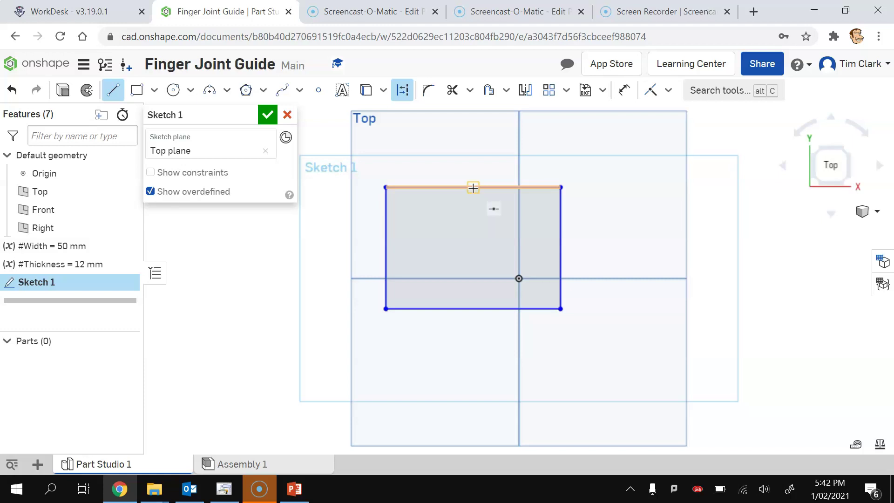
pyautogui.moveTo(473, 187); pyautogui.dragTo(473, 309)
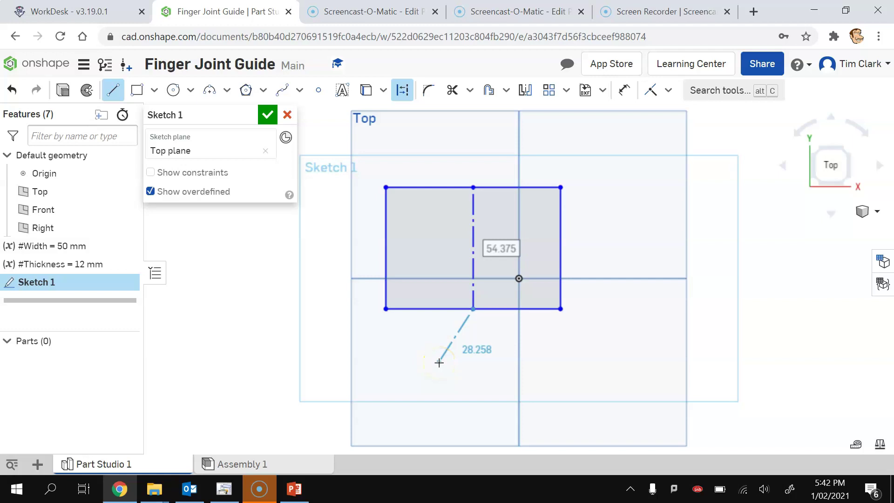
pyautogui.press('Escape')
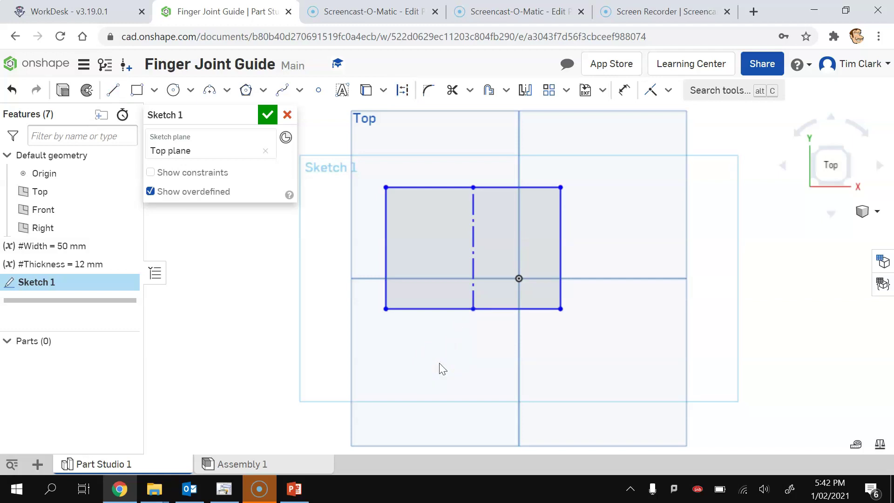
# Centre the rectangle on the origin by applying a Midpoint constraint between the construction line and the origin.
pyautogui.click(670, 91)
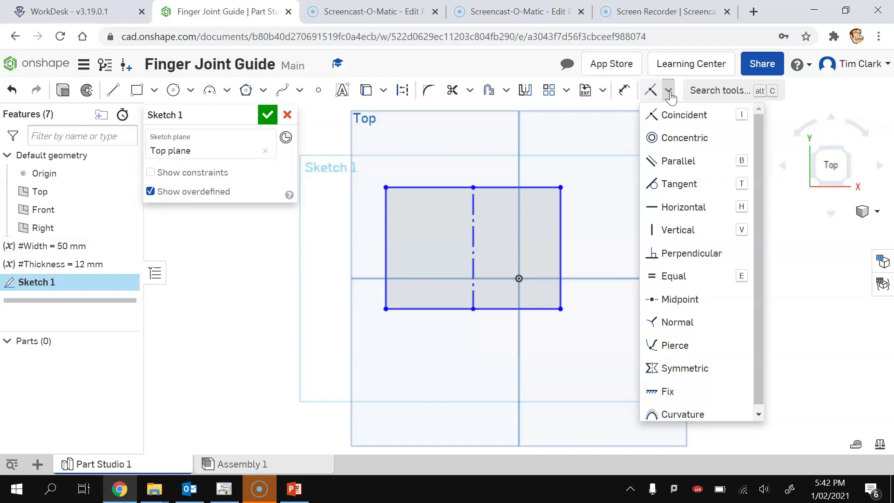
pyautogui.click(679, 294)
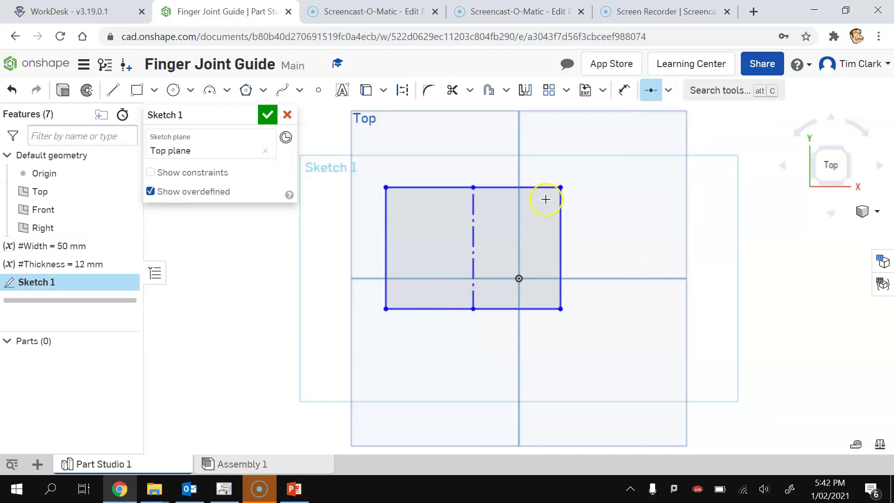
pyautogui.click(474, 238)
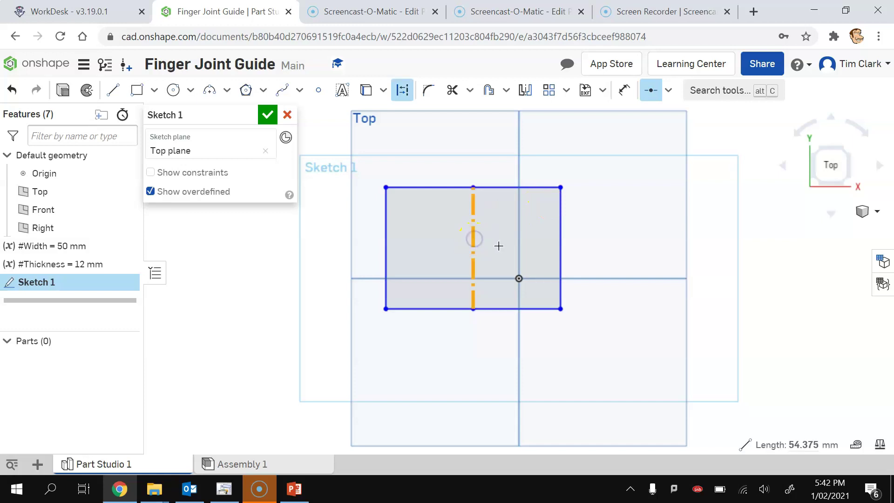
pyautogui.click(519, 281)
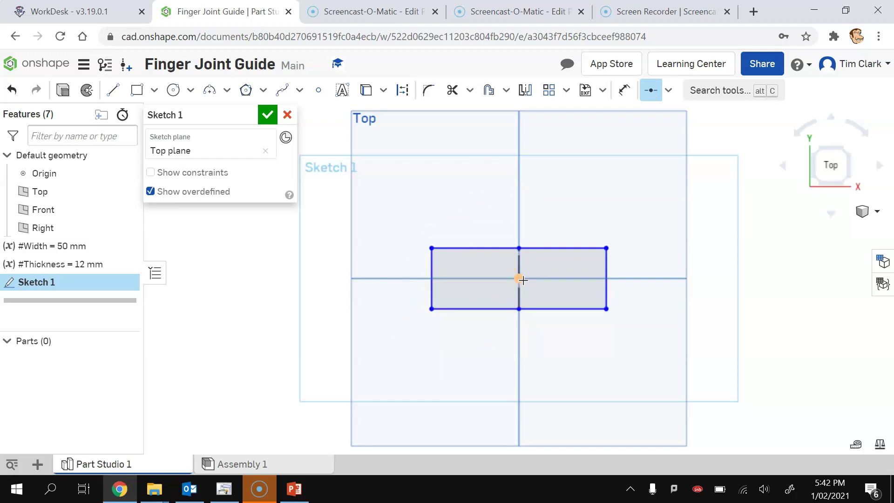
# Dimension the rectangle's horizontal length and set it to #Width*2.
pyautogui.click(625, 93)
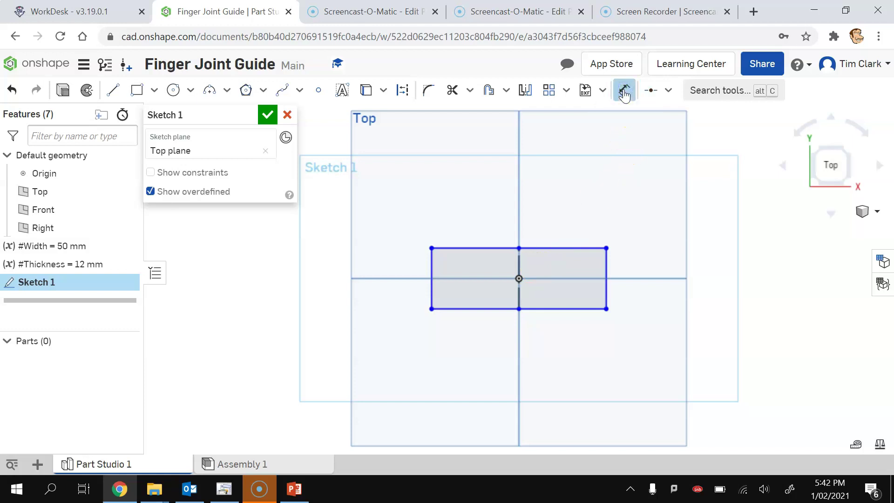
pyautogui.click(480, 248)
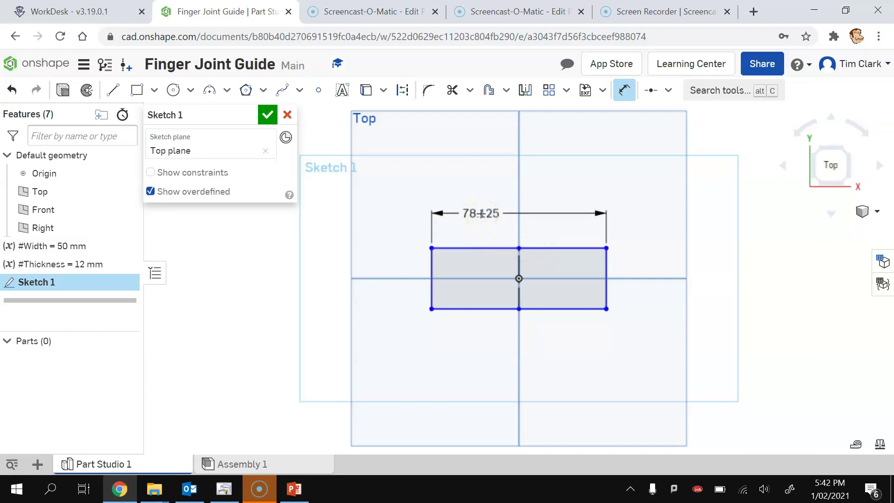
pyautogui.click(485, 208)
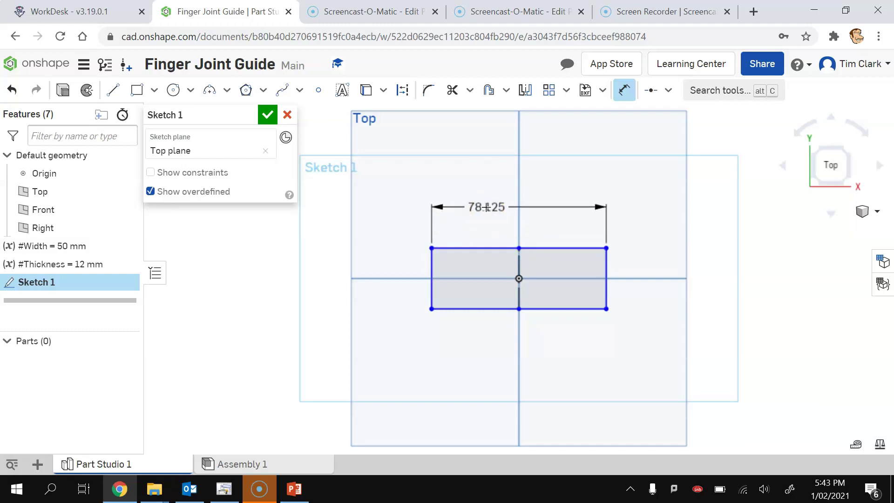
pyautogui.doubleClick(487, 208)
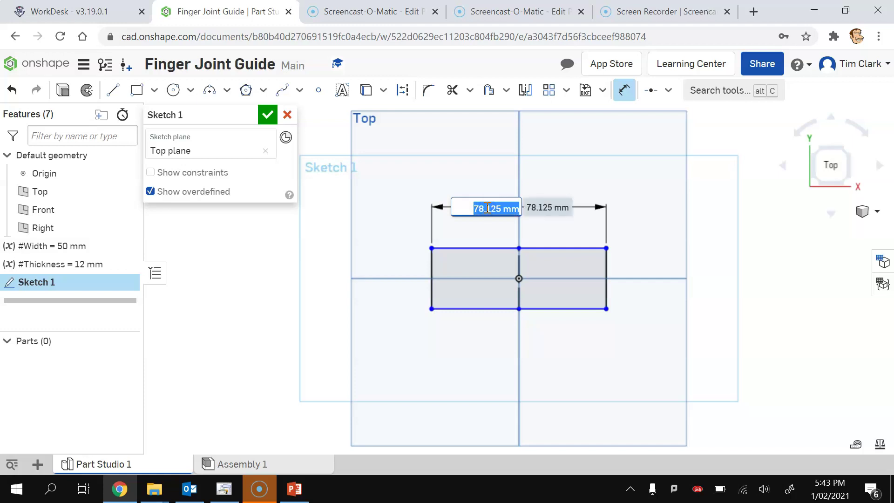
pyautogui.write('width')
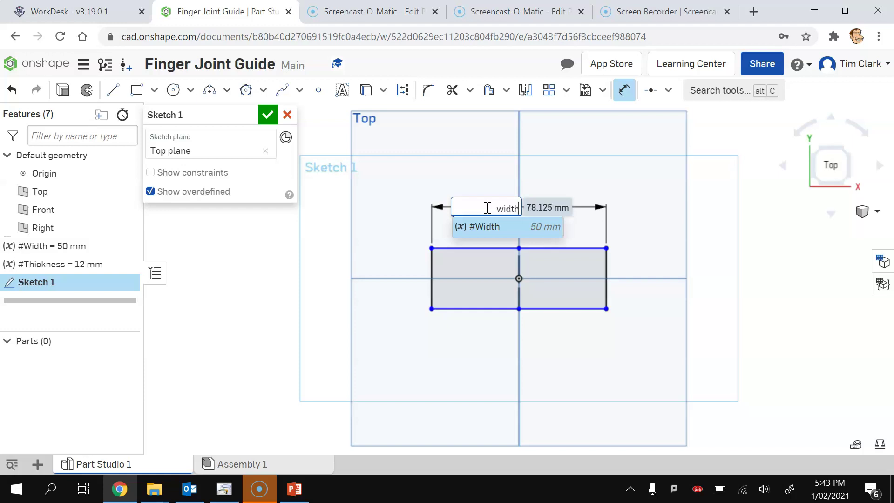
pyautogui.click(480, 226)
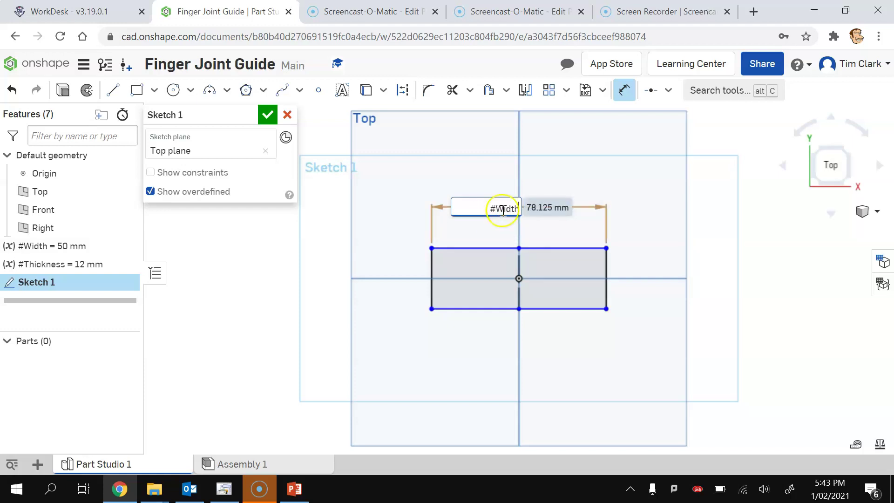
pyautogui.click(571, 167)
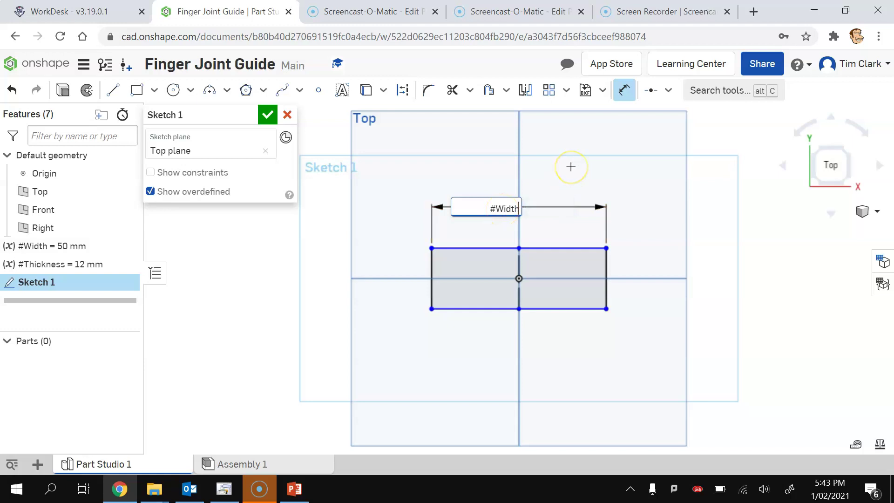
pyautogui.write('*2')
pyautogui.press('Return')
pyautogui.click(465, 201)
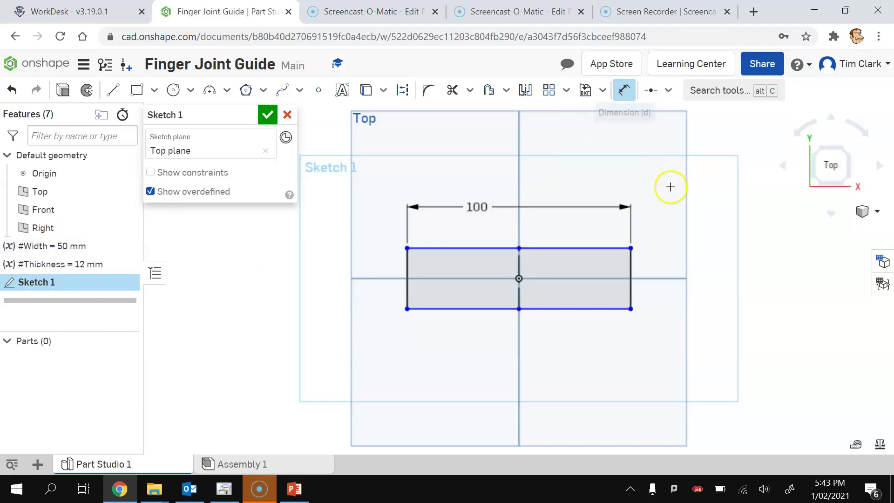
# Dimension the rectangle's vertical side as #Width and finish the sketch.
pyautogui.click(628, 266)
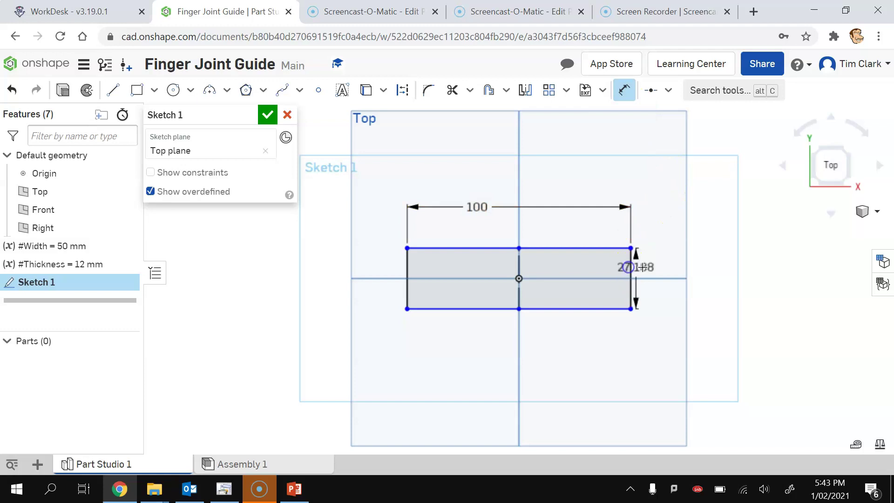
pyautogui.click(667, 269)
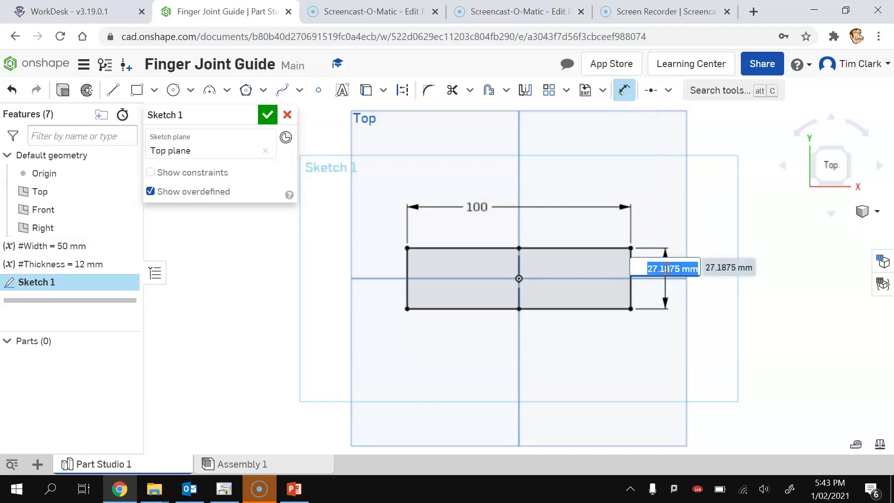
pyautogui.write('W')
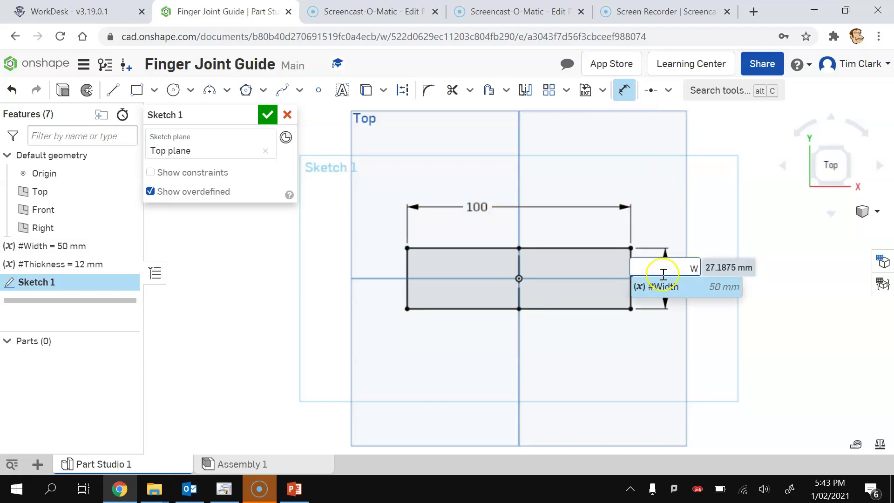
pyautogui.click(657, 286)
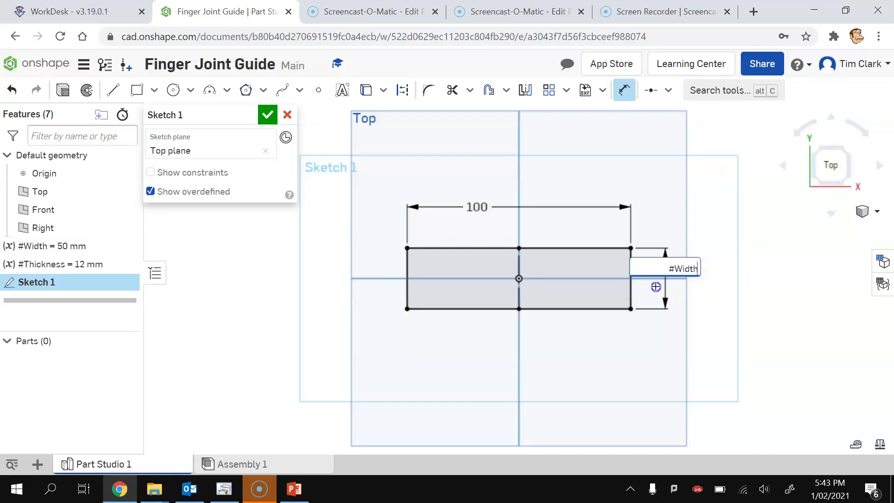
pyautogui.click(613, 342)
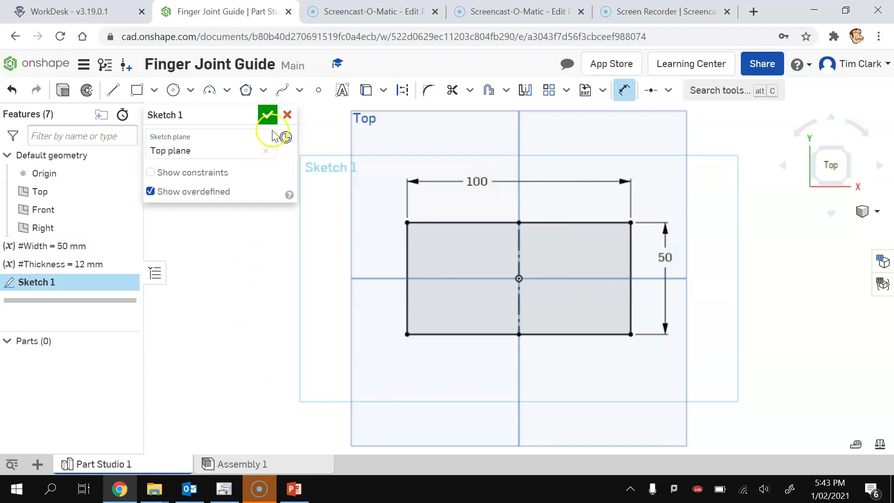
pyautogui.click(268, 115)
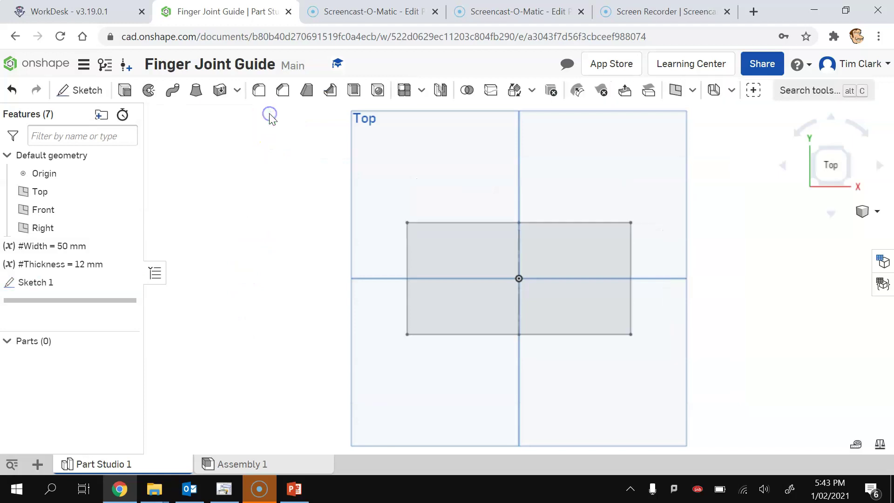
# Extrude the rectangle as a new solid with a blind depth of #Thickness.
pyautogui.click(816, 187)
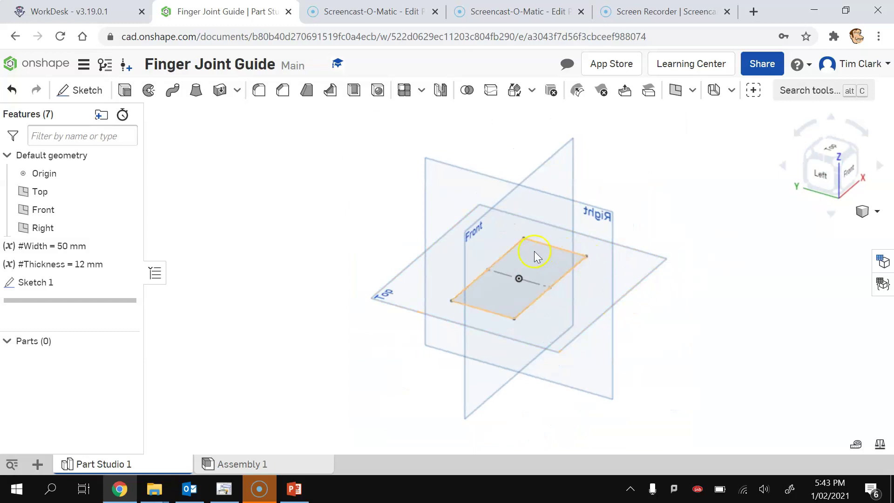
pyautogui.click(125, 91)
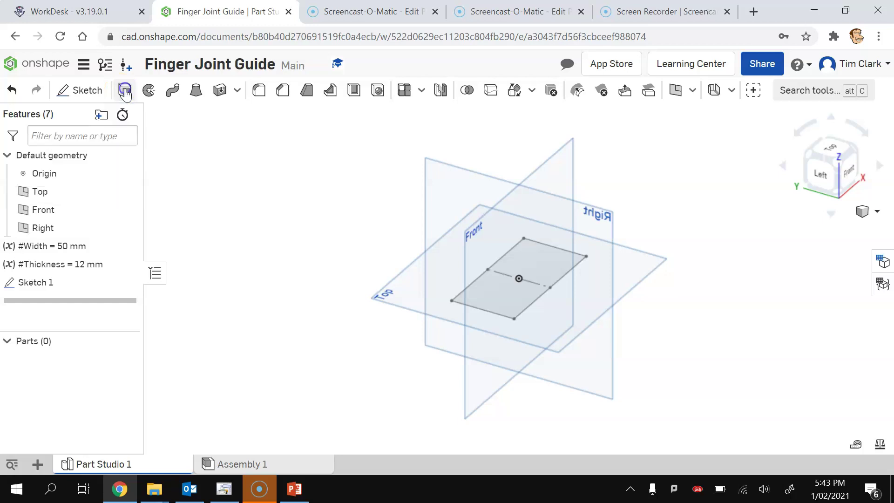
pyautogui.click(533, 260)
pyautogui.click(244, 227)
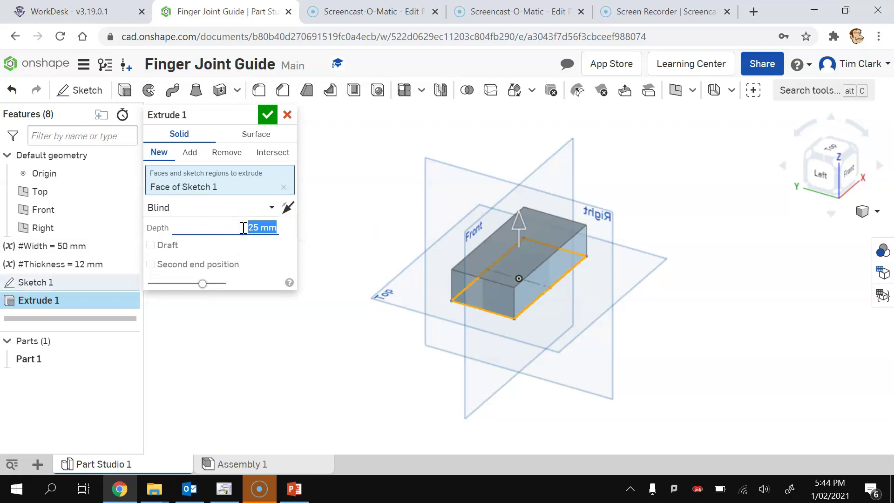
pyautogui.write('th')
pyautogui.click(201, 250)
pyautogui.click(266, 117)
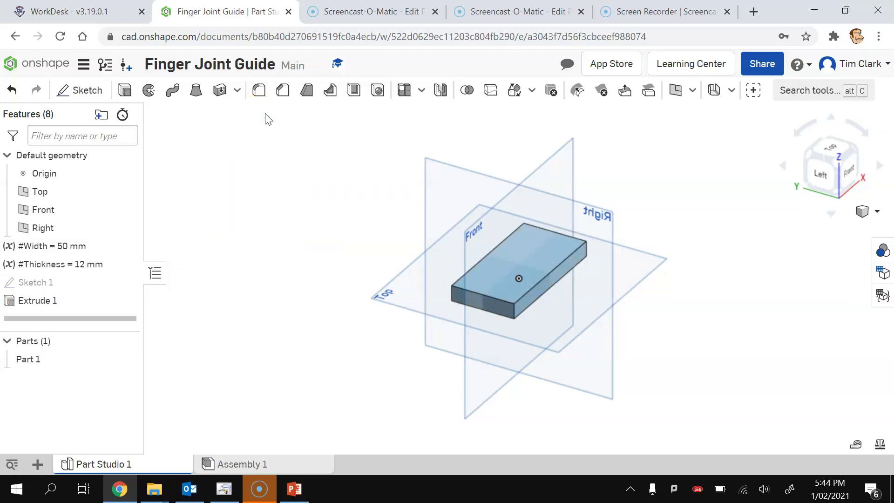
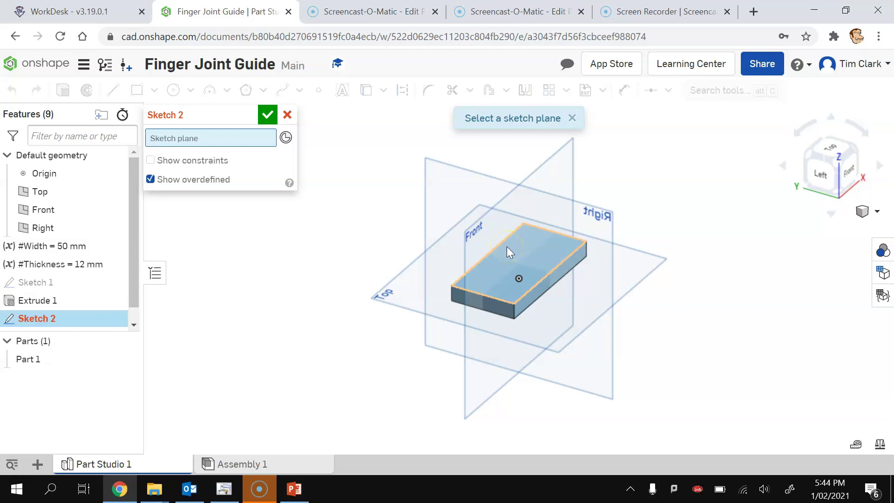
# Start a sketch on the block's upper face and draw a rectangle about 10 mm by 8 mm from its upper-right corner.
pyautogui.click(508, 252)
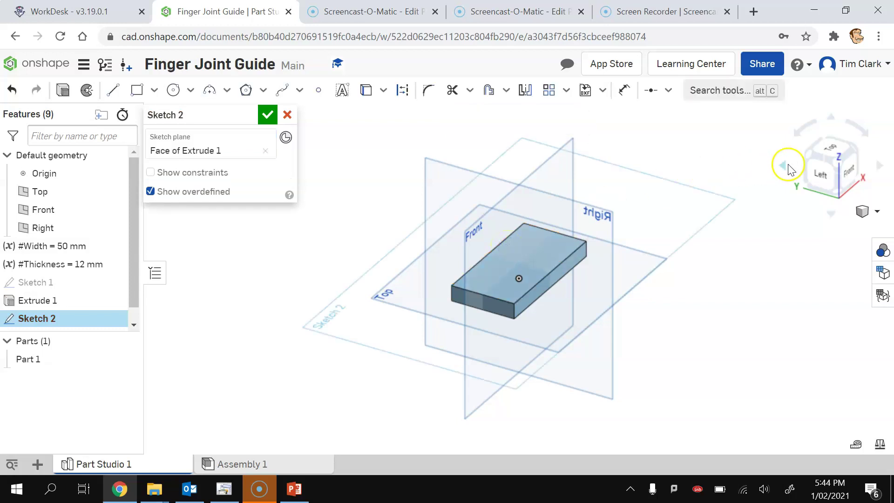
pyautogui.click(835, 150)
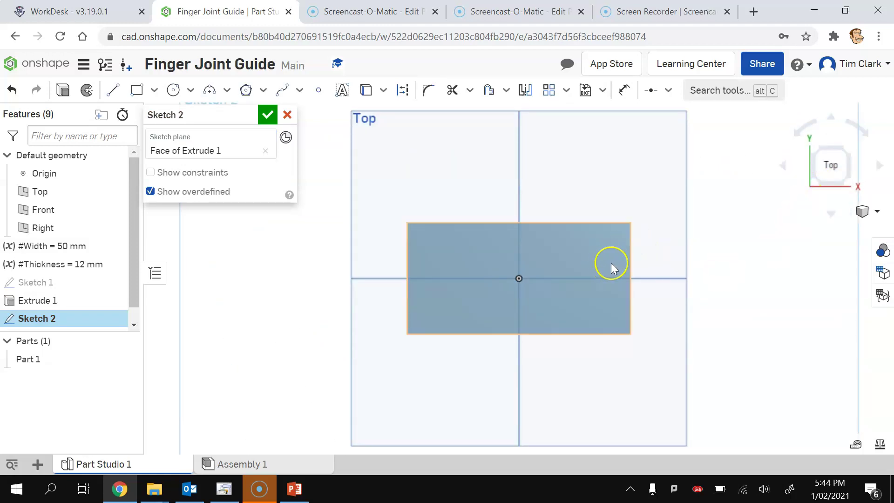
pyautogui.scroll(5, 611, 263)
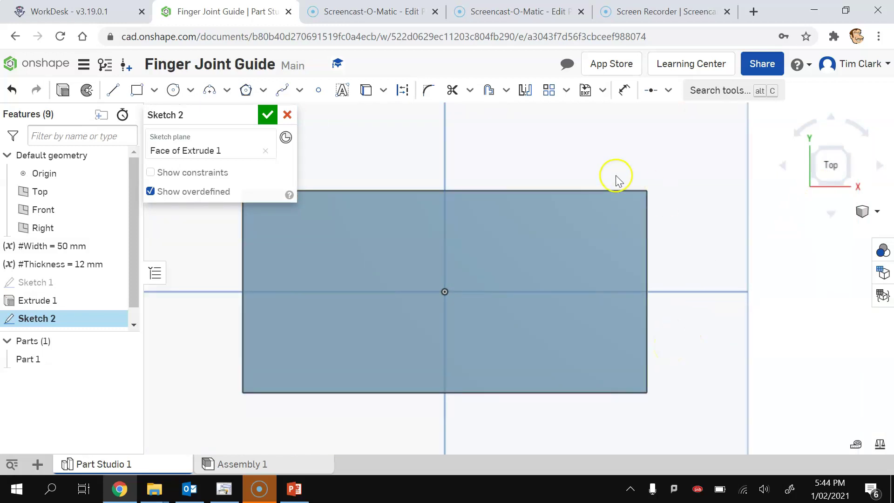
pyautogui.click(137, 92)
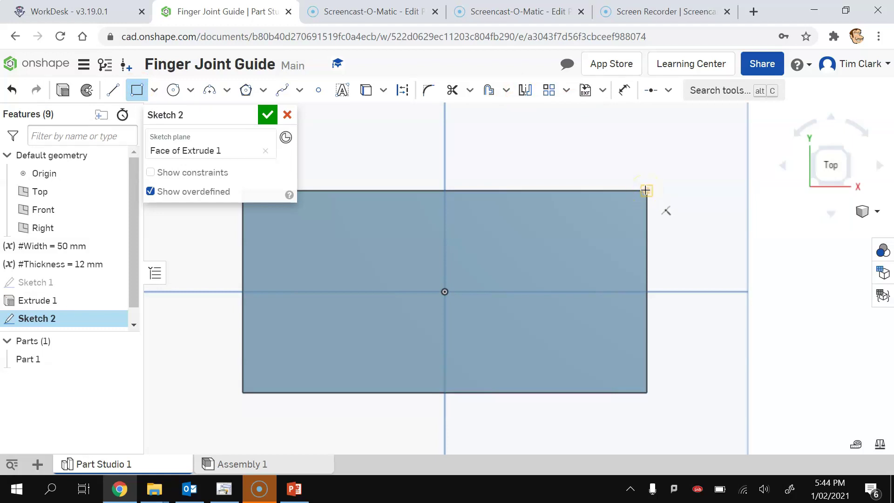
pyautogui.moveTo(633, 201); pyautogui.dragTo(605, 223)
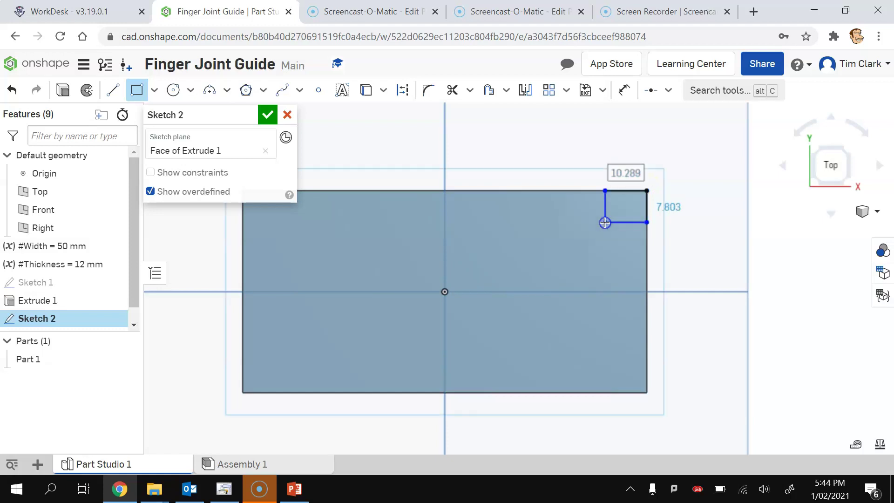
# Draw rectangles about 13 by 8 mm at the face's lower-right corner and about 12 by 6 mm midway along the right edge.
pyautogui.click(535, 393)
pyautogui.click(644, 394)
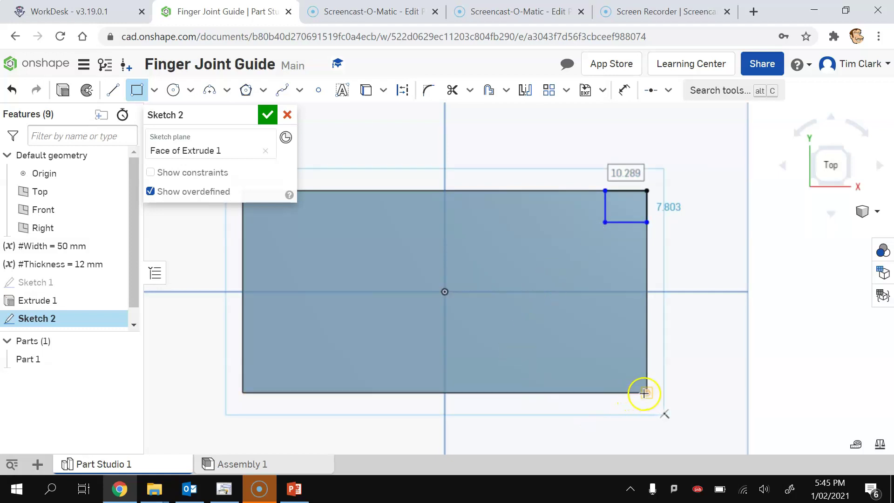
pyautogui.moveTo(644, 394); pyautogui.dragTo(593, 360)
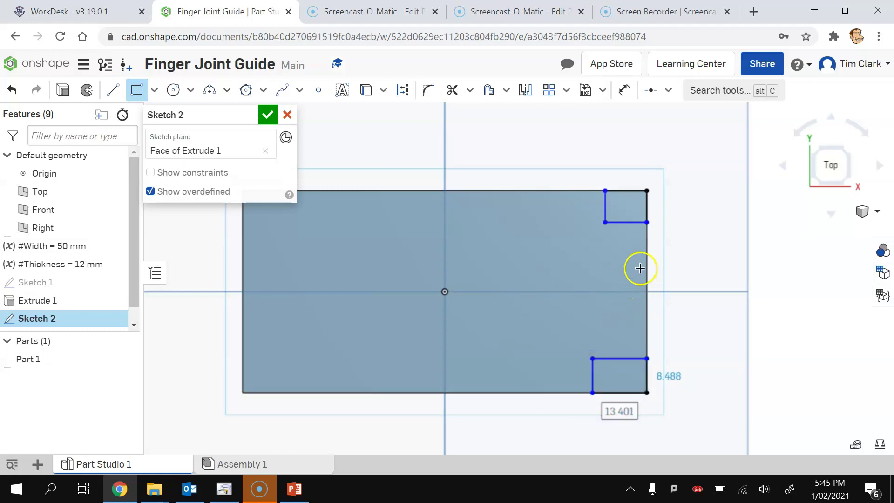
pyautogui.moveTo(644, 257); pyautogui.dragTo(599, 281)
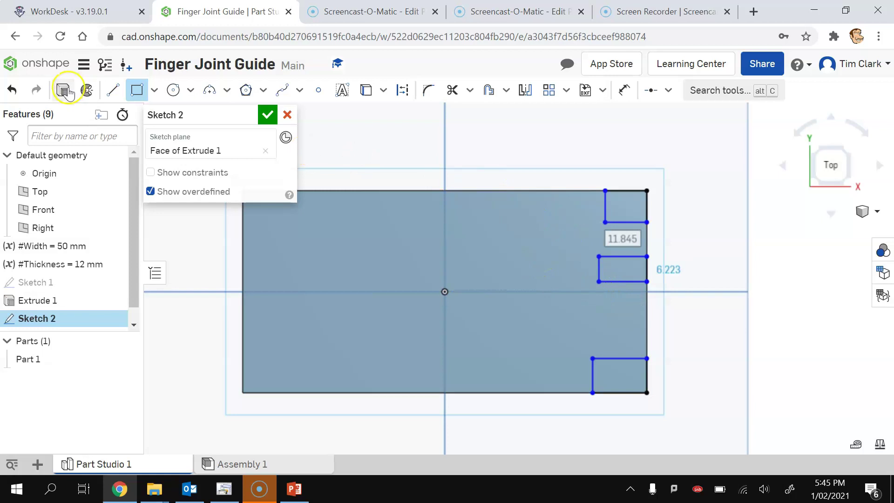
# Draw a construction line about 39 mm long from the origin to the midpoint of the middle rectangle's left side.
pyautogui.click(116, 91)
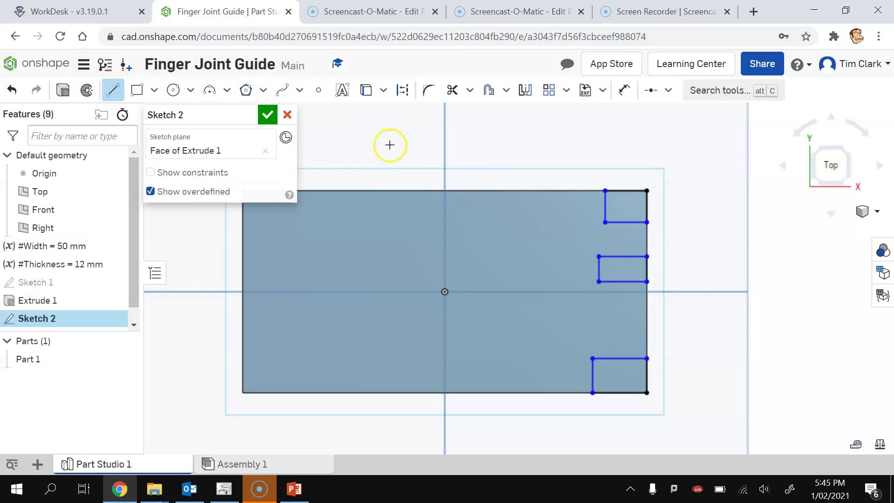
pyautogui.click(403, 92)
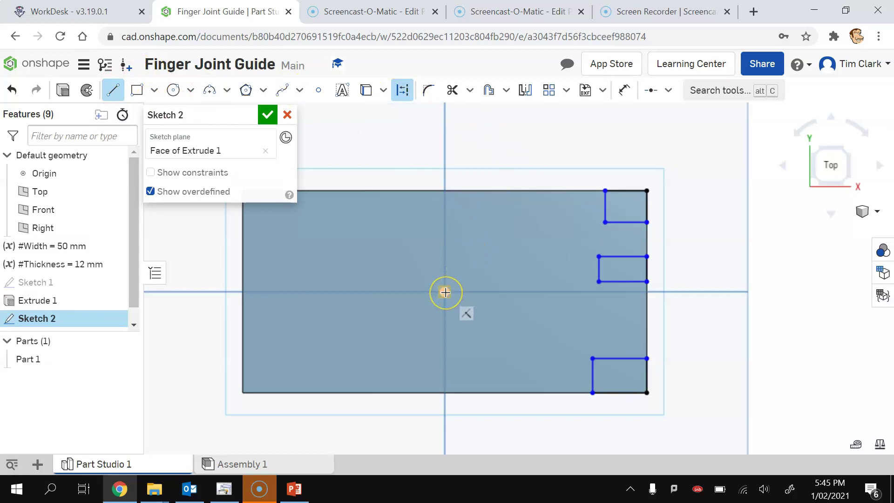
pyautogui.moveTo(445, 292); pyautogui.dragTo(601, 270)
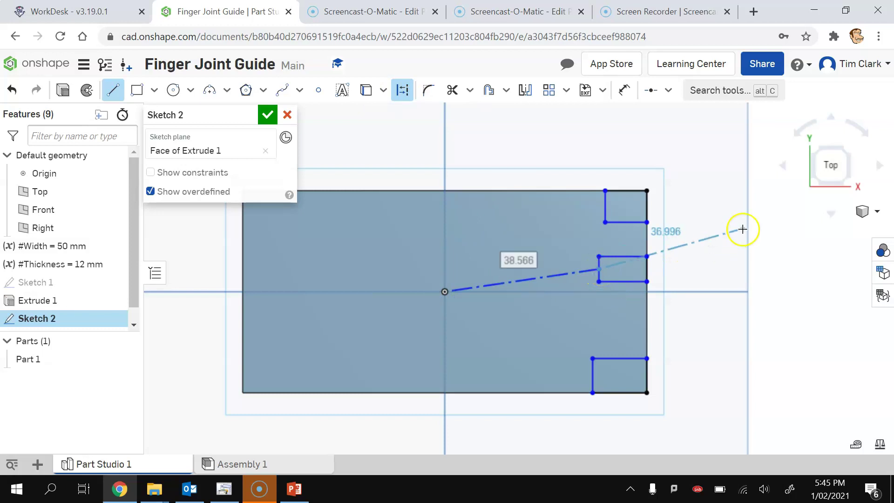
pyautogui.moveTo(705, 240); pyautogui.dragTo(710, 239)
pyautogui.press('Escape')
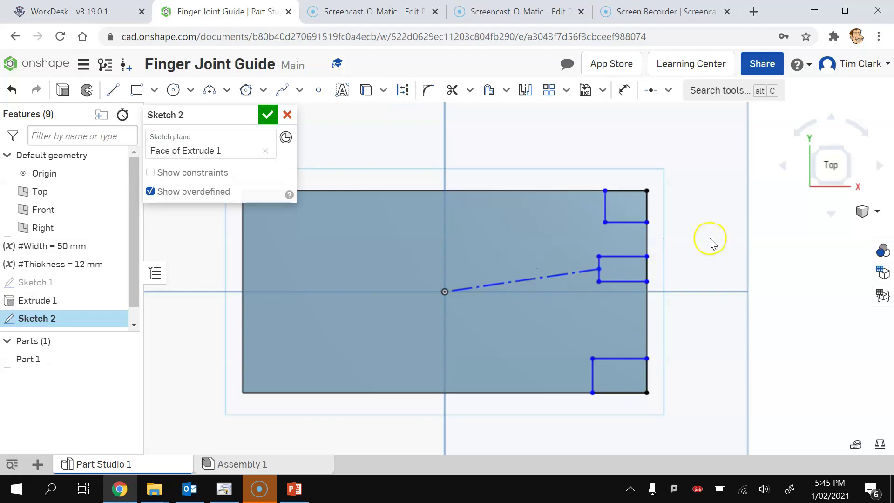
# Apply a Horizontal constraint to the construction line to centre the middle rectangle on the origin's axis.
pyautogui.click(669, 92)
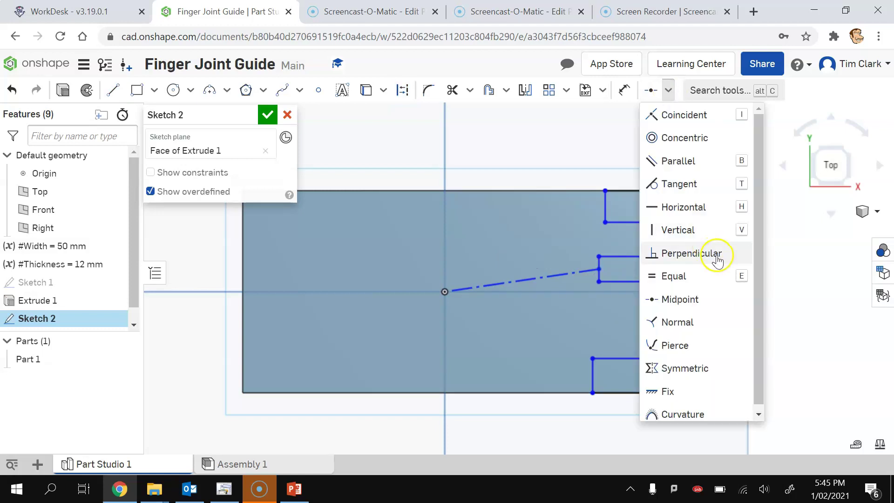
pyautogui.click(680, 207)
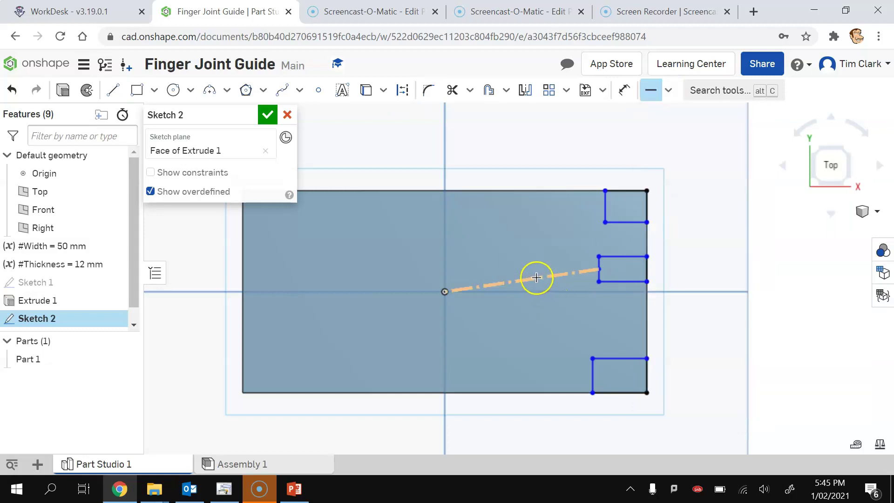
pyautogui.click(536, 279)
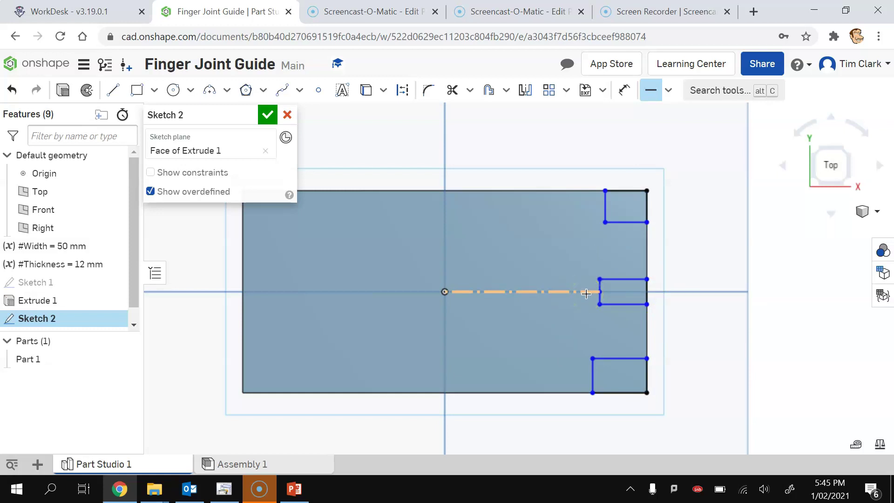
# Dimension the horizontal length of the upper-right finger rectangle as #Thickness.
pyautogui.click(624, 91)
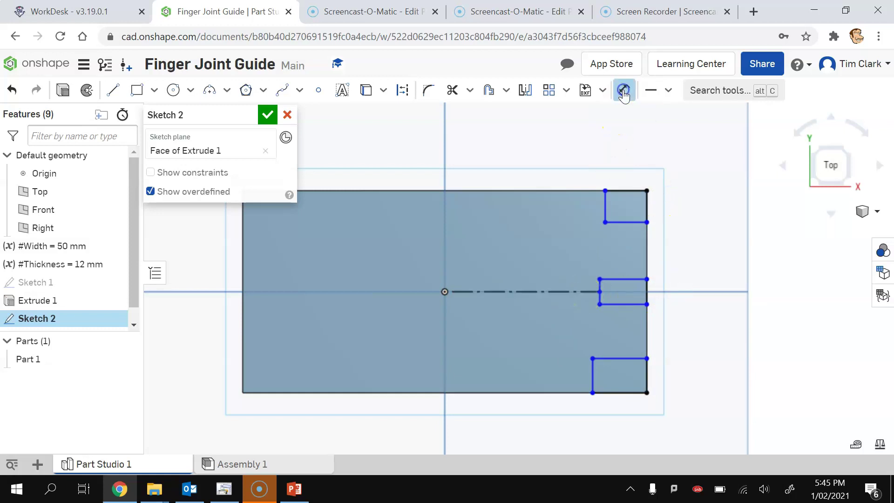
pyautogui.click(624, 187)
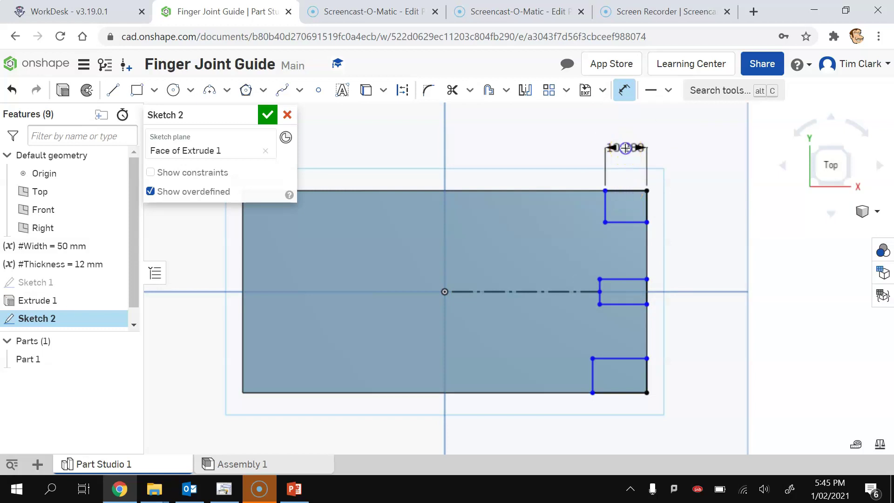
pyautogui.click(627, 148)
pyautogui.write('th')
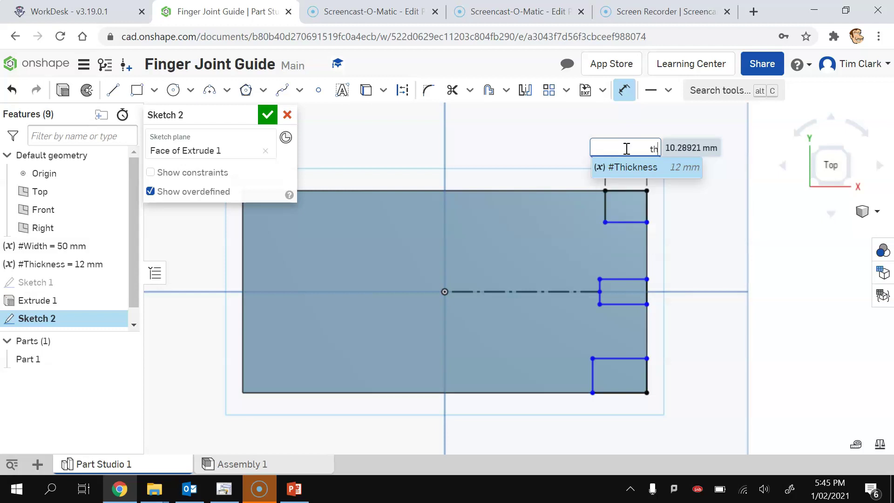
pyautogui.click(628, 162)
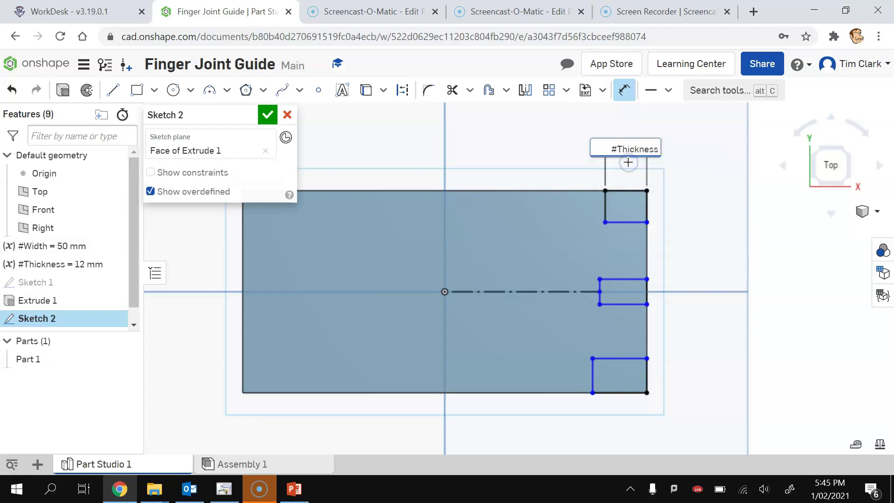
pyautogui.press('Return')
pyautogui.click(745, 183)
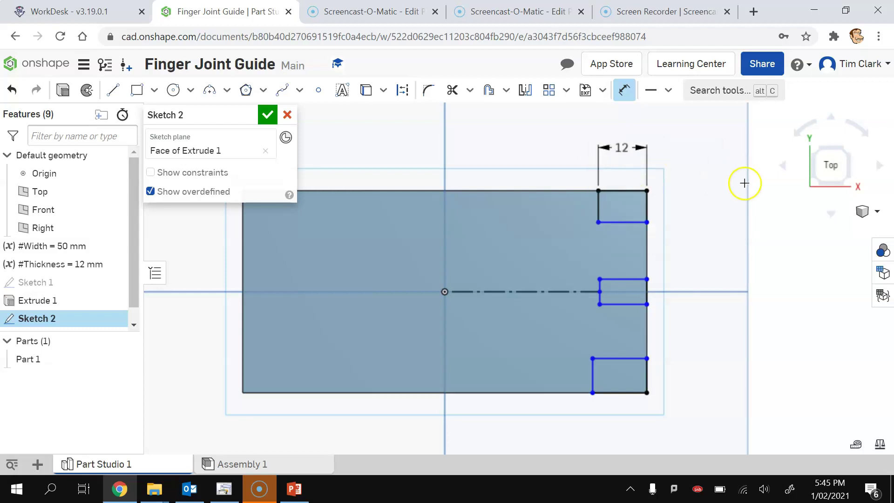
# Apply Vertical constraints to align the inner corners of the middle and lower right-edge rectangles with the upper one.
pyautogui.click(668, 90)
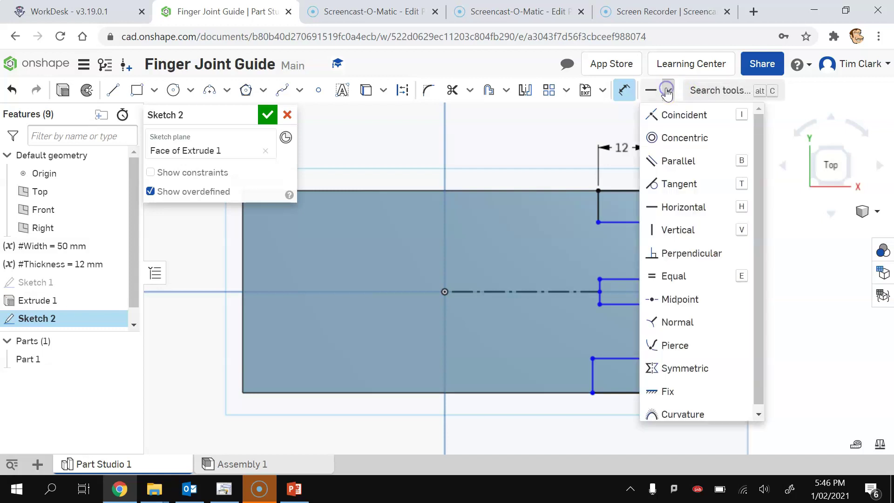
pyautogui.click(666, 229)
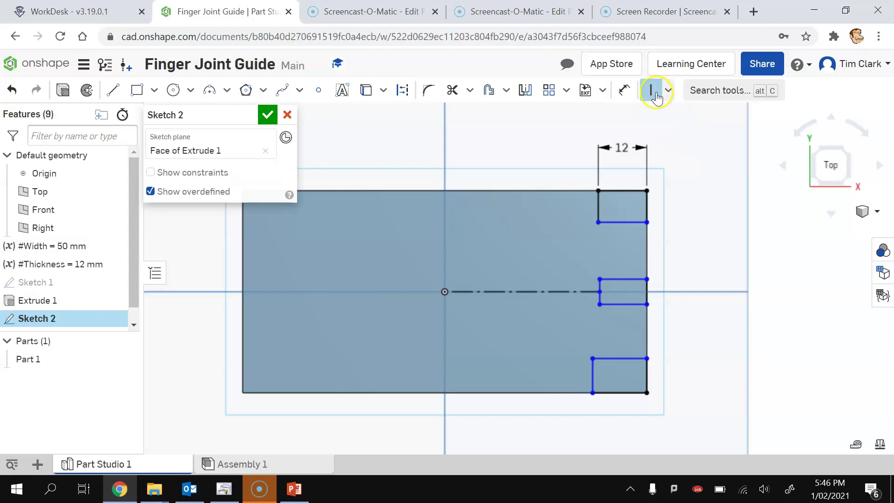
pyautogui.click(608, 223)
pyautogui.click(599, 222)
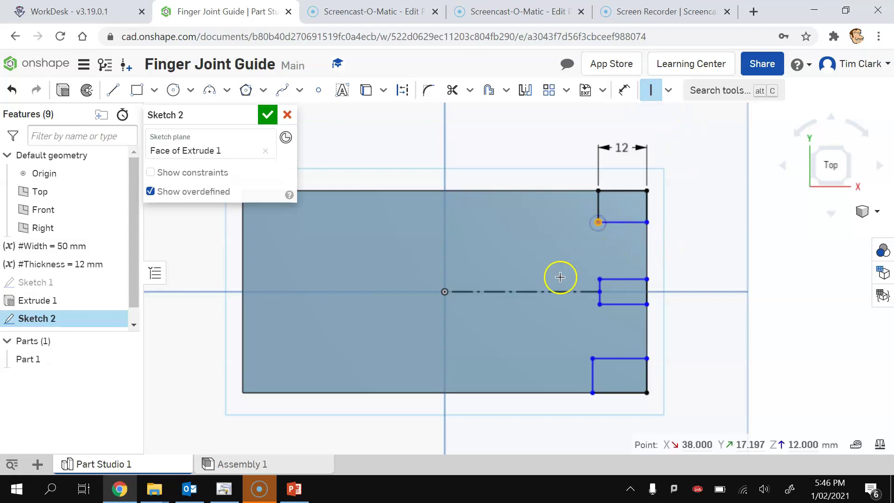
pyautogui.click(600, 276)
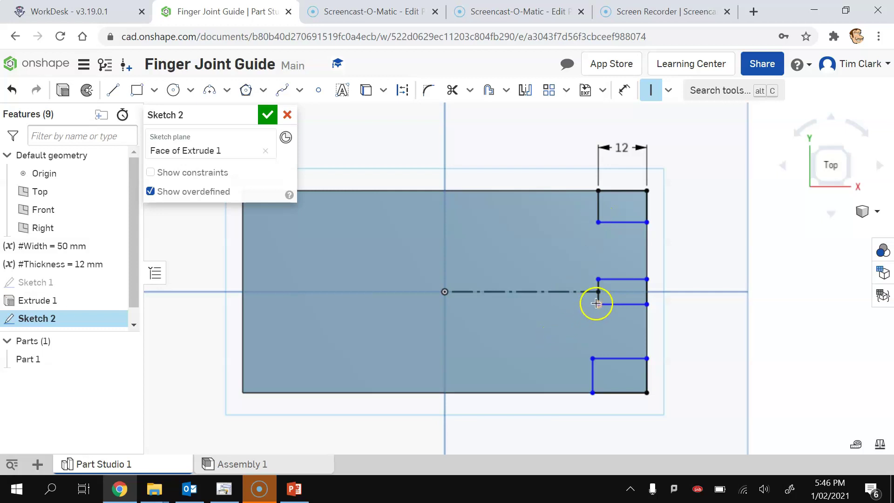
pyautogui.click(593, 361)
pyautogui.click(619, 396)
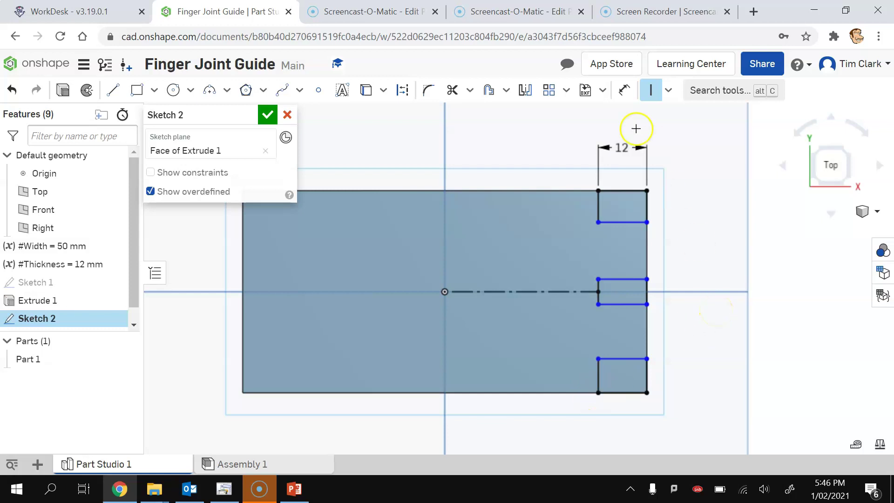
# Dimension the height of the upper-right finger rectangle as #Width/5.
pyautogui.click(625, 90)
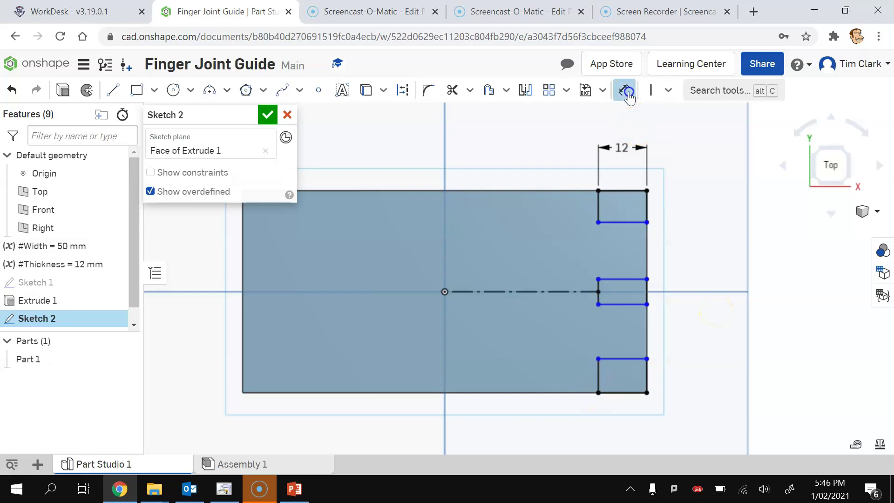
pyautogui.click(648, 203)
pyautogui.click(701, 237)
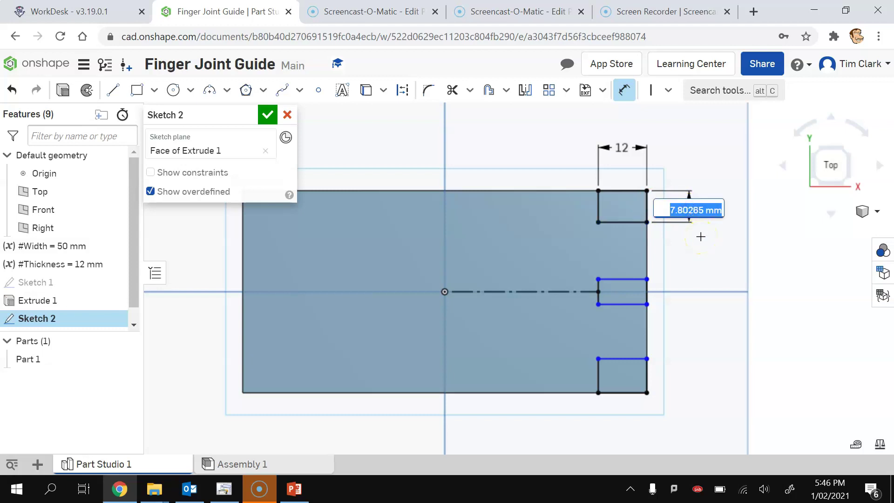
pyautogui.write('w')
pyautogui.click(691, 225)
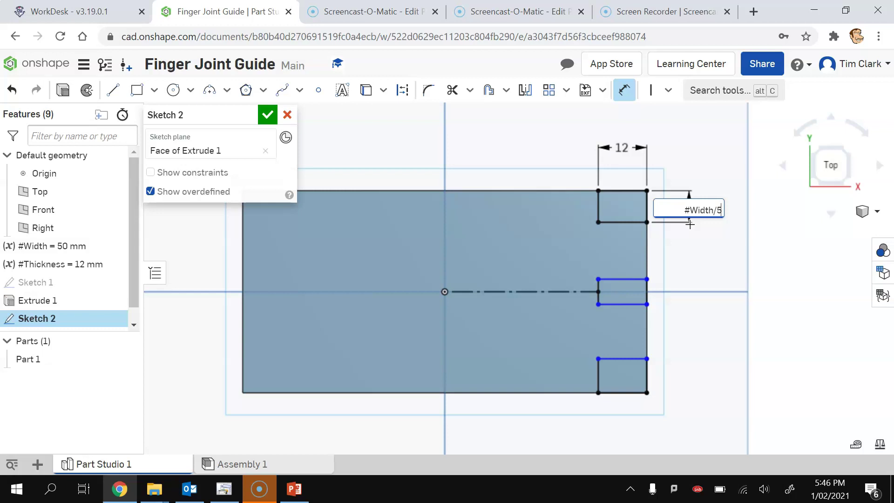
pyautogui.write('/5')
pyautogui.press('Return')
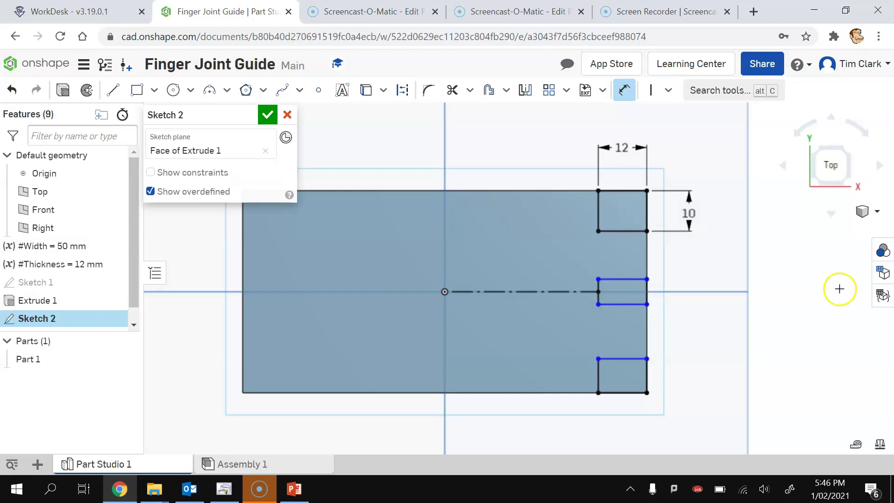
# Dimension the height of the middle finger rectangle on the right edge as #Width/5.
pyautogui.click(647, 289)
pyautogui.click(687, 285)
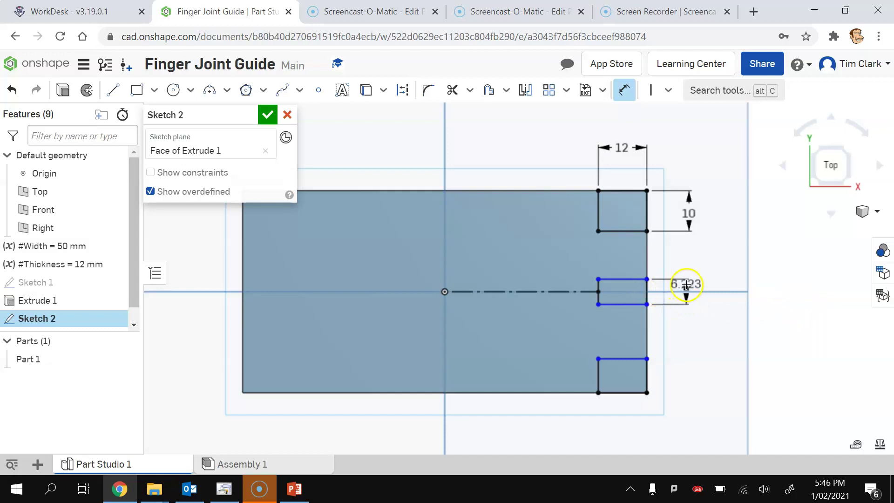
pyautogui.click(688, 285)
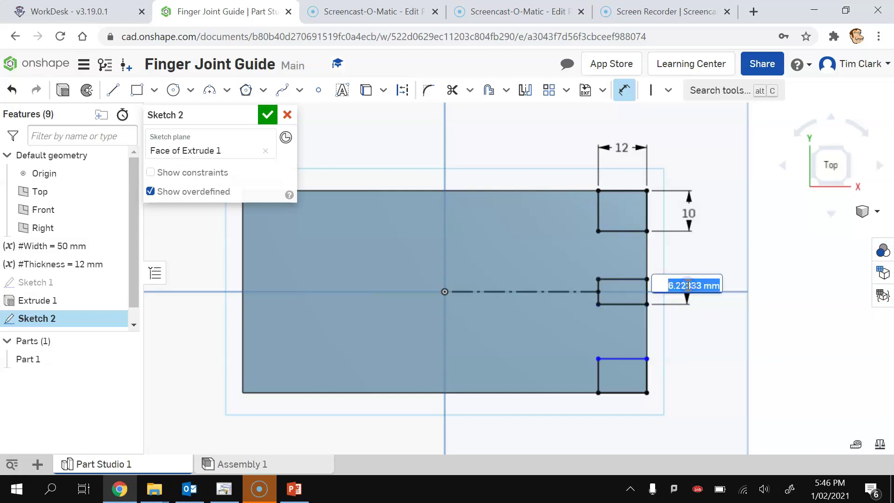
pyautogui.write('w')
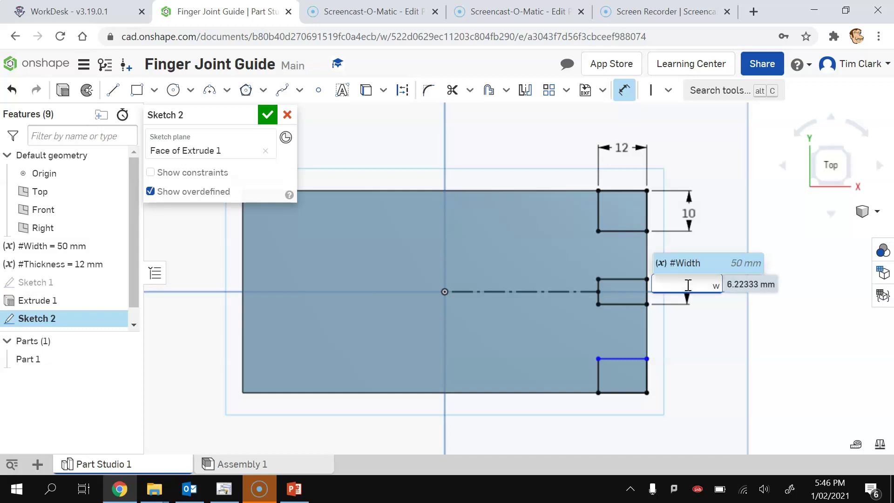
pyautogui.click(687, 264)
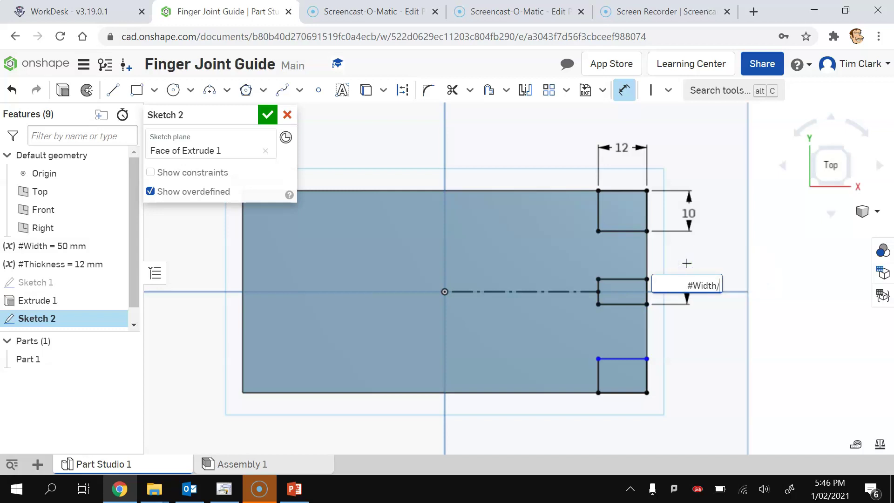
pyautogui.write('/5')
pyautogui.press('Return')
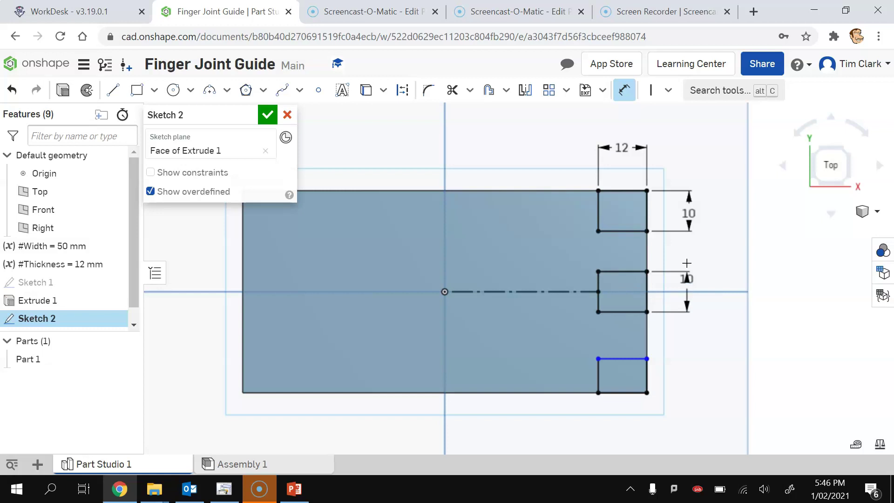
# Dimension the height of the lower-right finger rectangle as #Width/5.
pyautogui.click(648, 382)
pyautogui.click(693, 373)
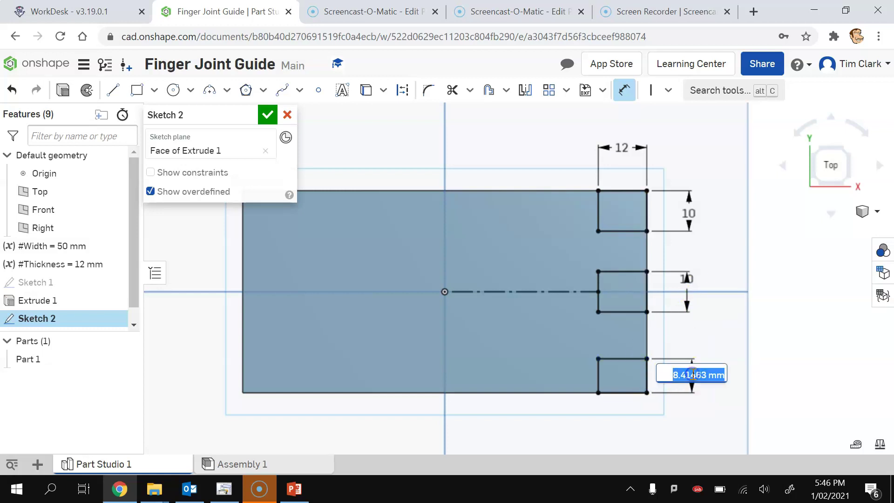
pyautogui.write('w')
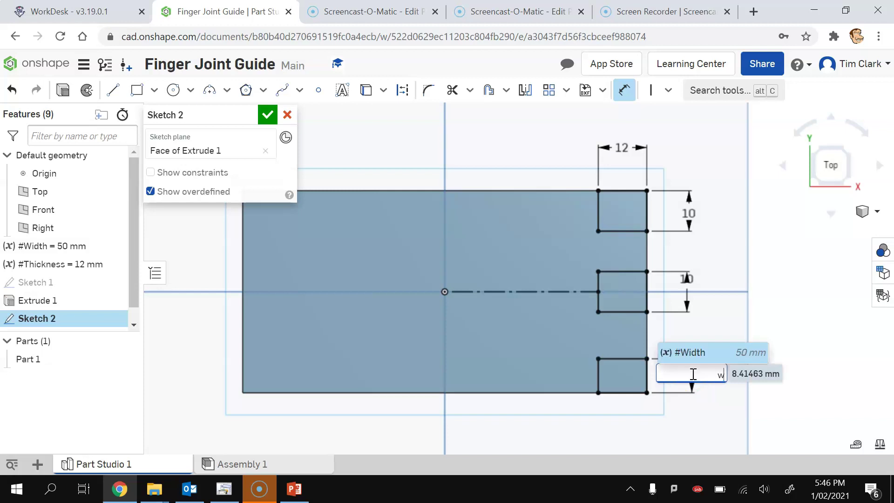
pyautogui.click(688, 350)
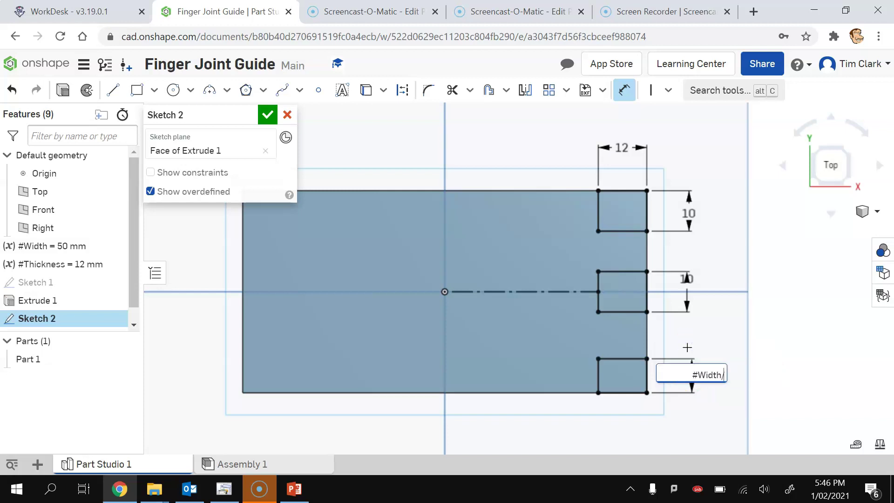
pyautogui.write('/5')
pyautogui.press('Return')
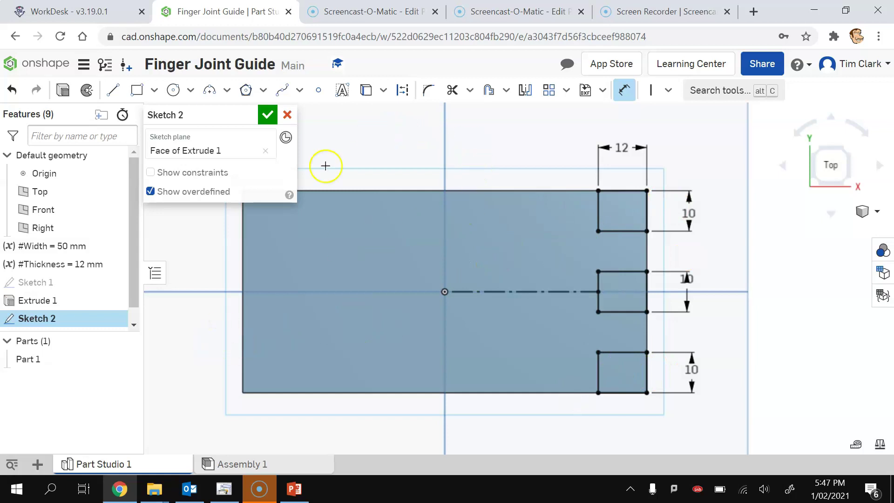
# Draw two rectangles from the face's left edge, an upper one about 15 by 8 mm and a lower one about 17 by 10 mm.
pyautogui.click(137, 90)
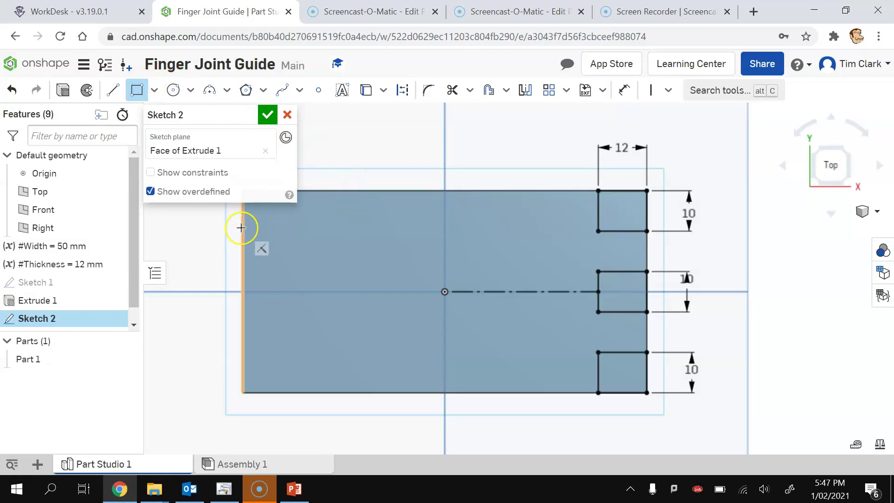
pyautogui.moveTo(242, 227)
pyautogui.mouseDown()
pyautogui.moveTo(306, 252)
pyautogui.moveTo(303, 259)
pyautogui.mouseUp()
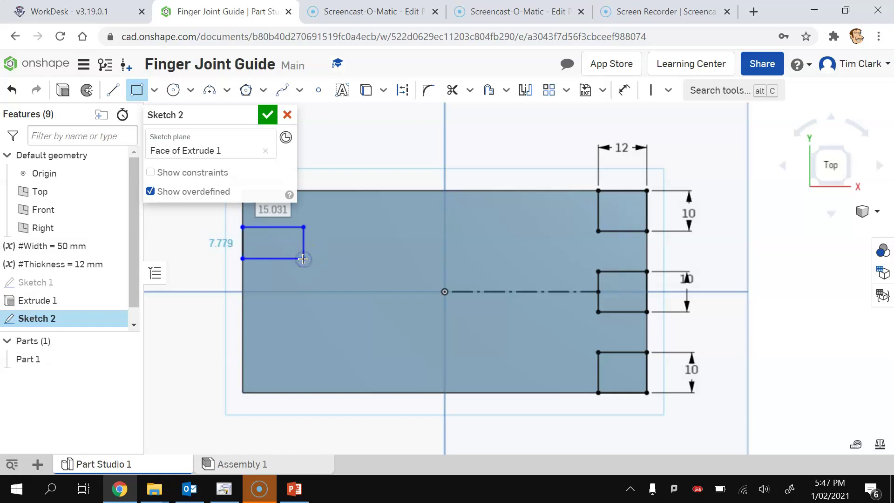
pyautogui.moveTo(243, 326); pyautogui.dragTo(310, 366)
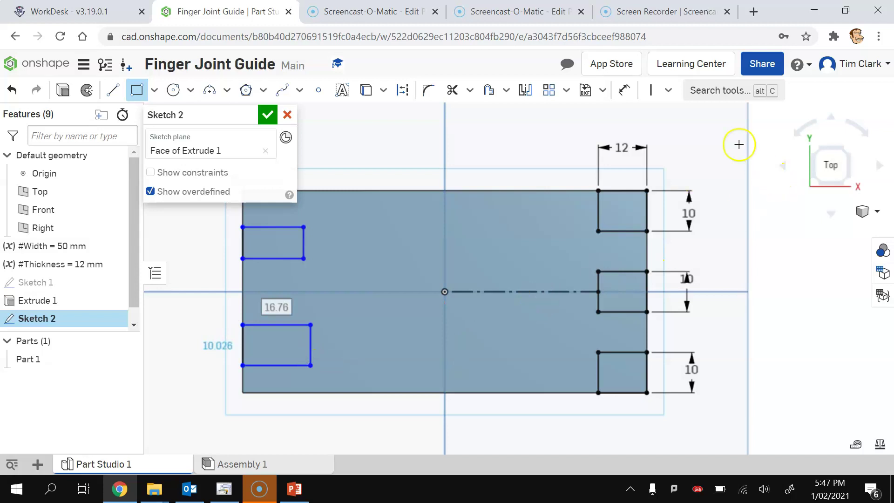
# Apply a Vertical constraint between the inner corners of the two left-edge rectangles.
pyautogui.click(653, 92)
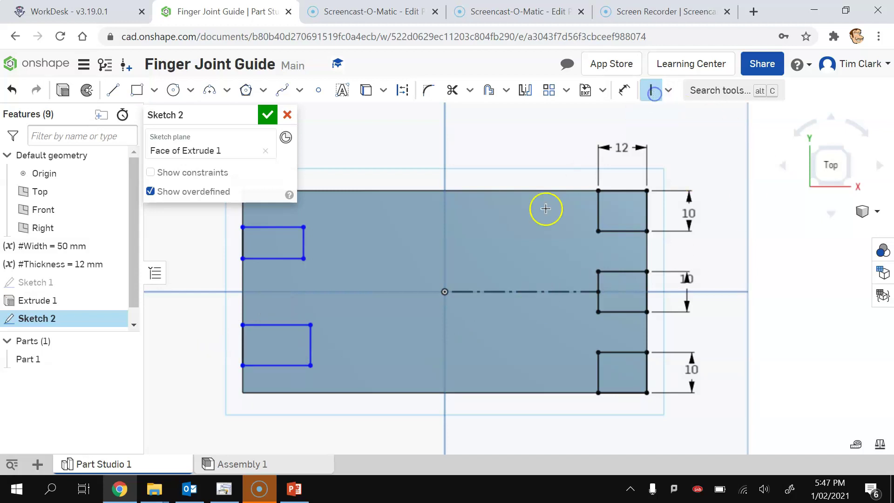
pyautogui.click(305, 260)
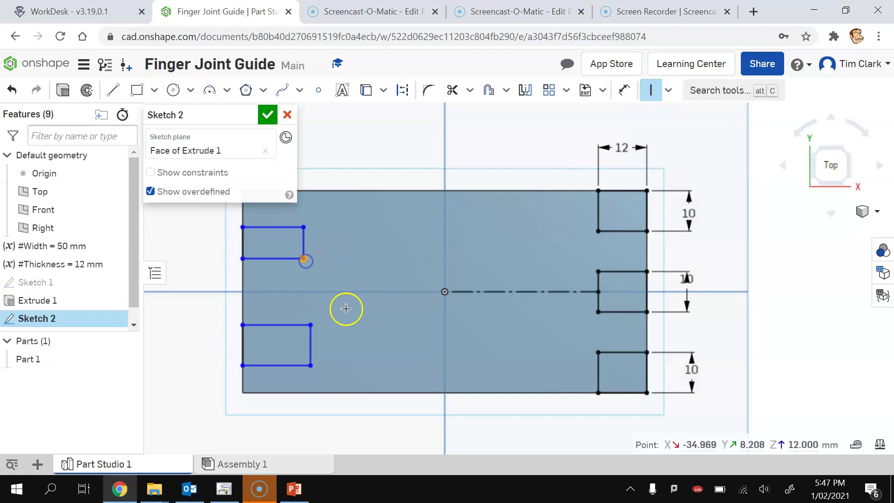
pyautogui.click(312, 325)
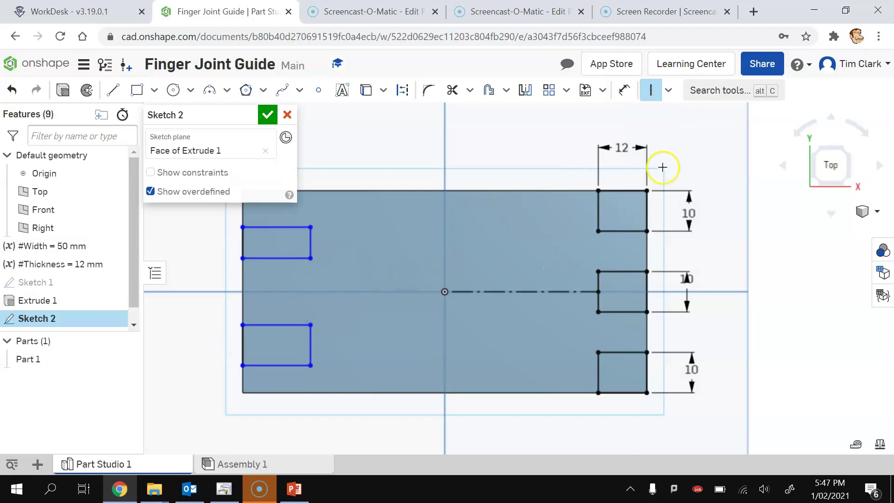
# Dimension the horizontal length of the lower left-edge rectangle as #Thickness.
pyautogui.click(625, 90)
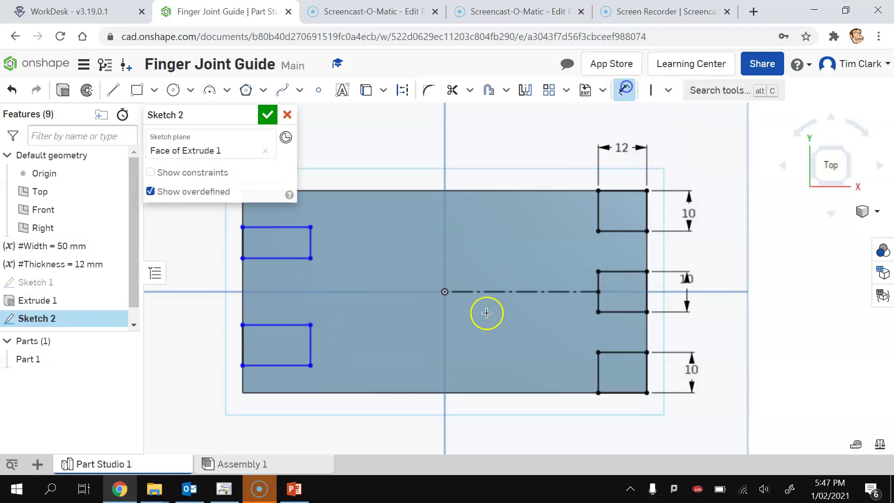
pyautogui.click(288, 364)
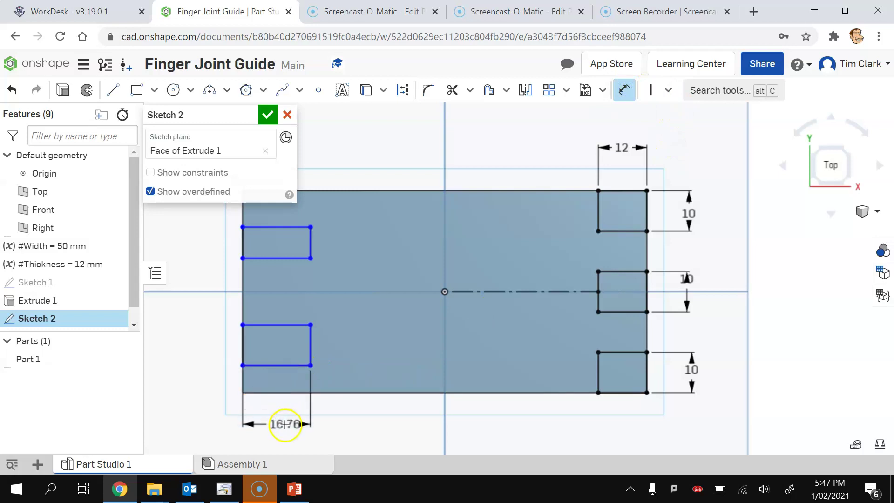
pyautogui.click(287, 425)
pyautogui.write('th')
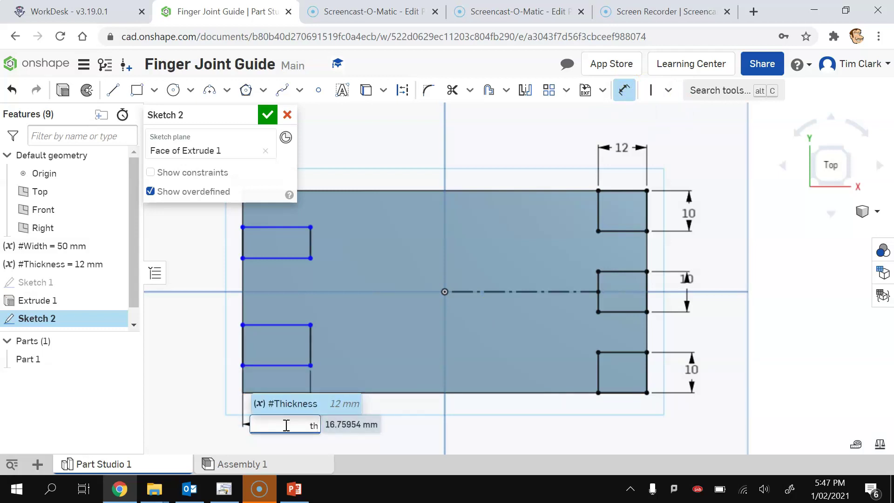
pyautogui.click(292, 404)
pyautogui.press('Return')
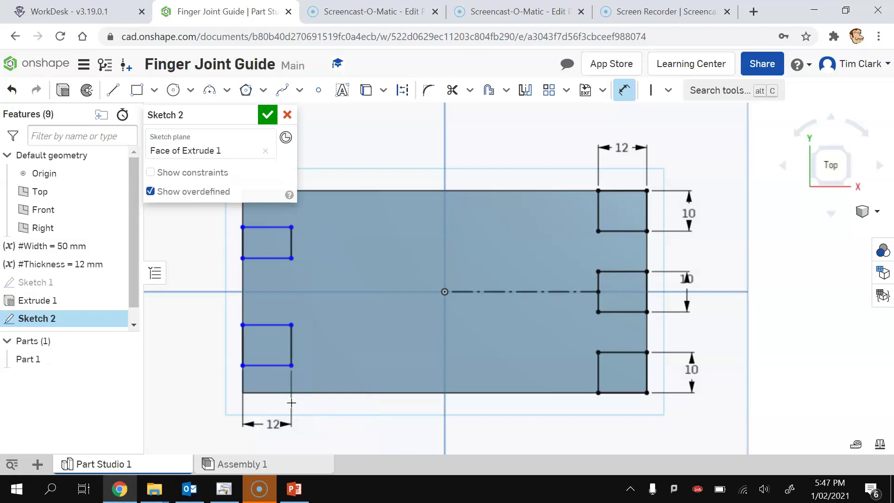
# Apply Horizontal constraints aligning the upper-left rectangle's inner corners with the upper-right finger's lower corner and the middle finger's upper corner.
pyautogui.click(668, 90)
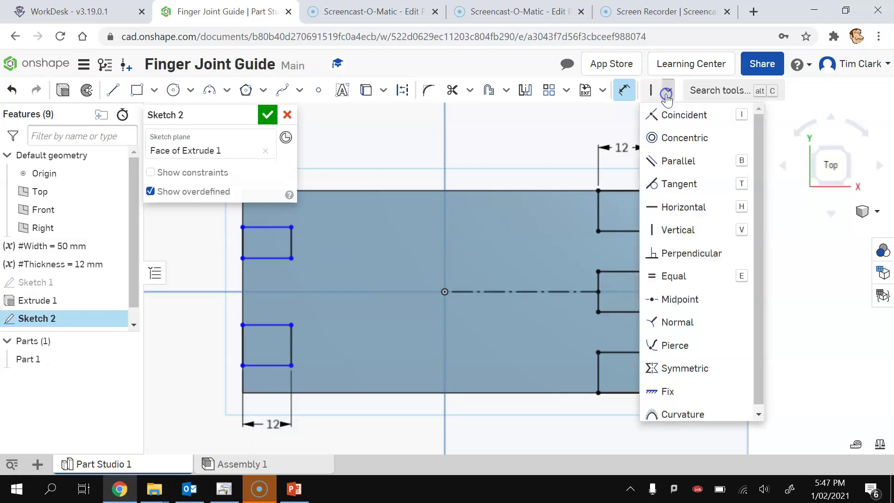
pyautogui.click(681, 217)
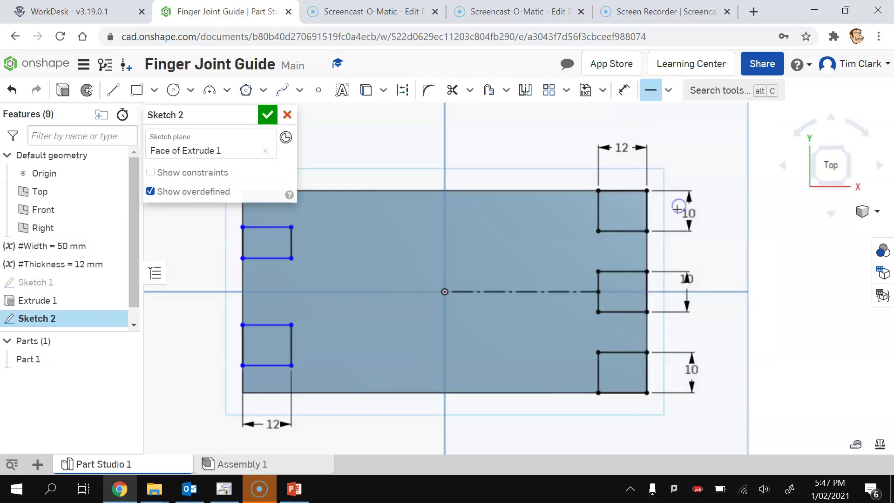
pyautogui.click(599, 231)
pyautogui.click(292, 227)
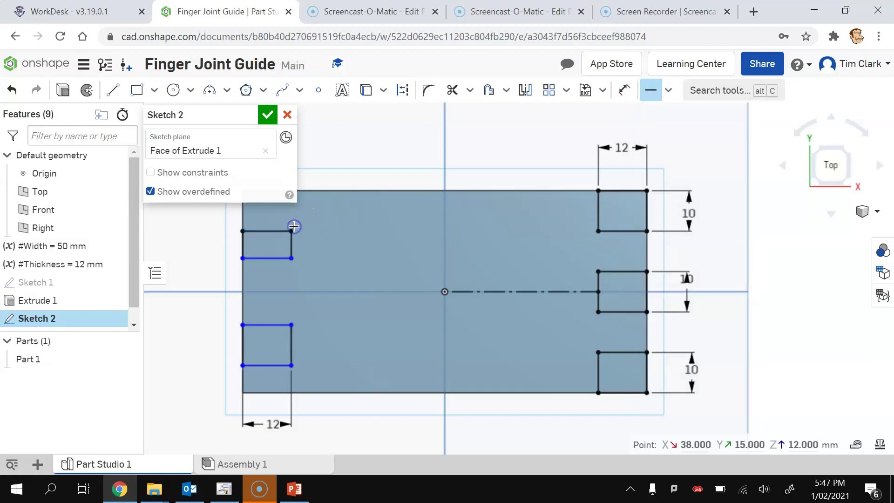
pyautogui.click(599, 272)
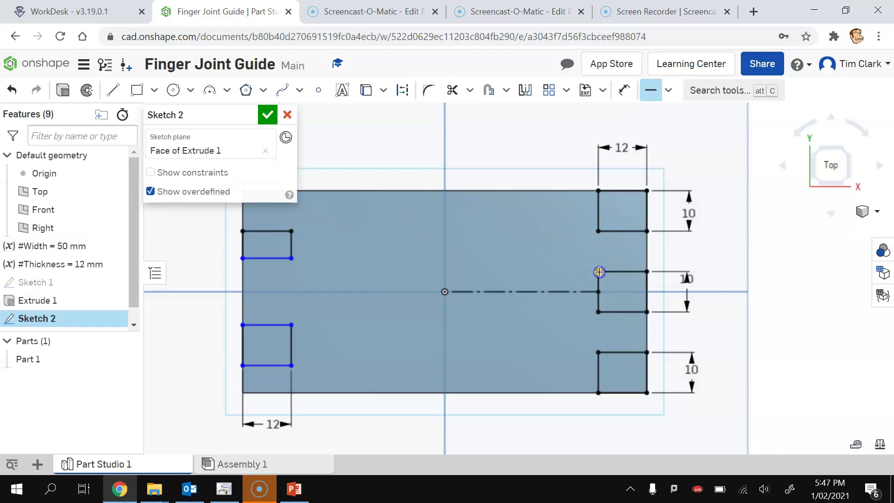
pyautogui.click(292, 257)
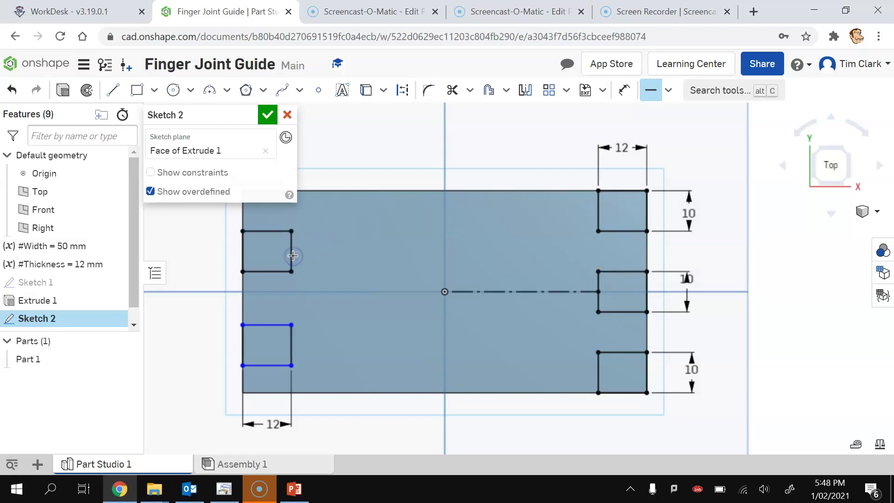
# Align the lower-left rectangle's inner corners horizontally with the middle finger's lower corner and the lower-right finger's upper corner, and finish the sketch.
pyautogui.click(598, 312)
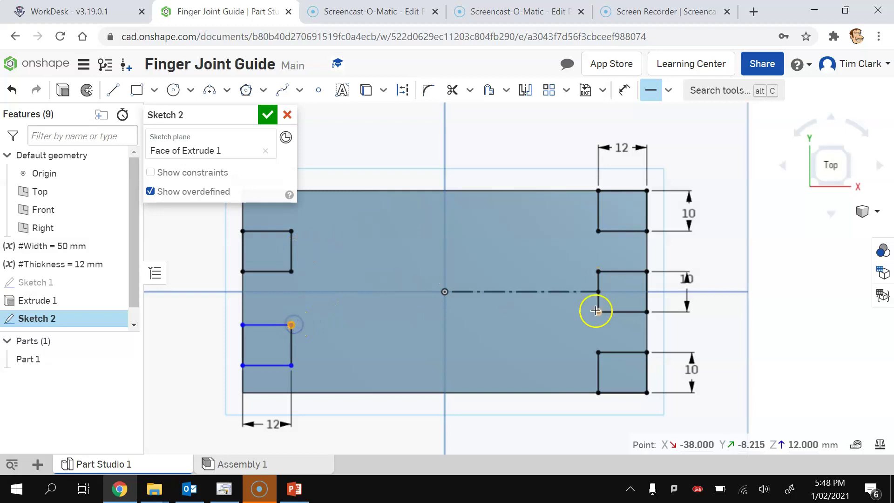
pyautogui.click(293, 325)
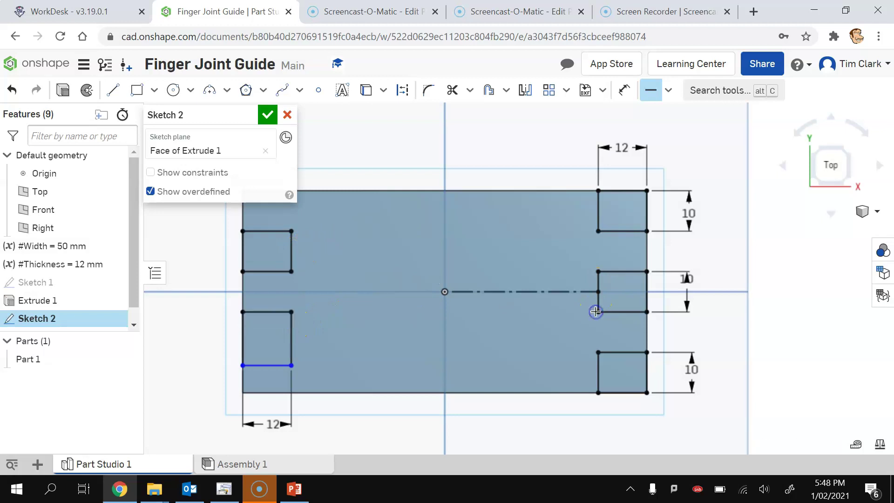
pyautogui.click(292, 365)
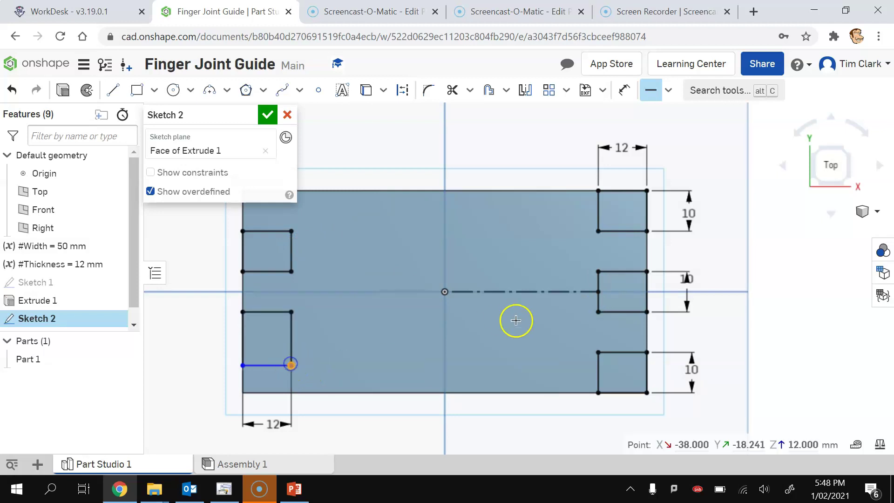
pyautogui.click(598, 353)
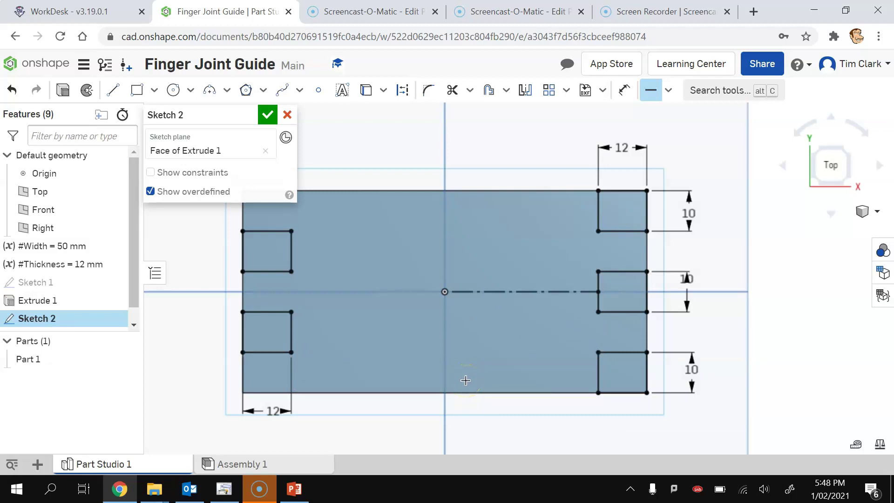
pyautogui.click(267, 114)
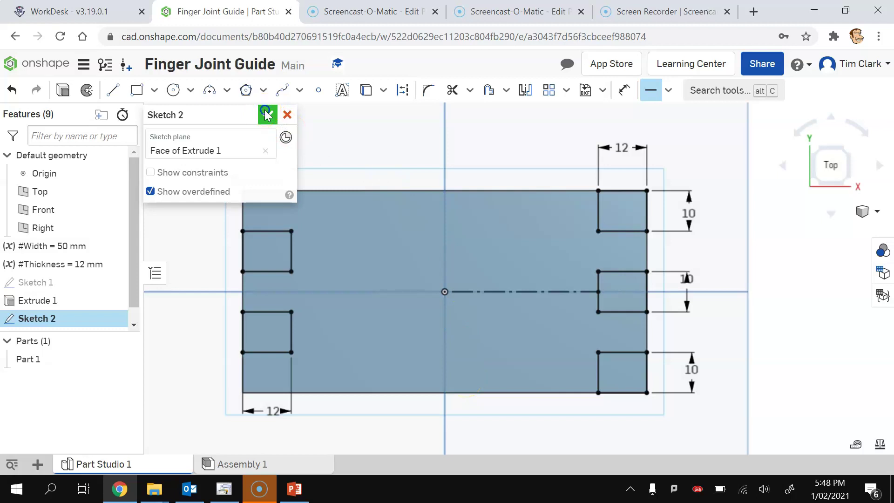
# Cut all five finger rectangles out of the block with a blind Remove extrude 25 mm deep.
pyautogui.click(819, 182)
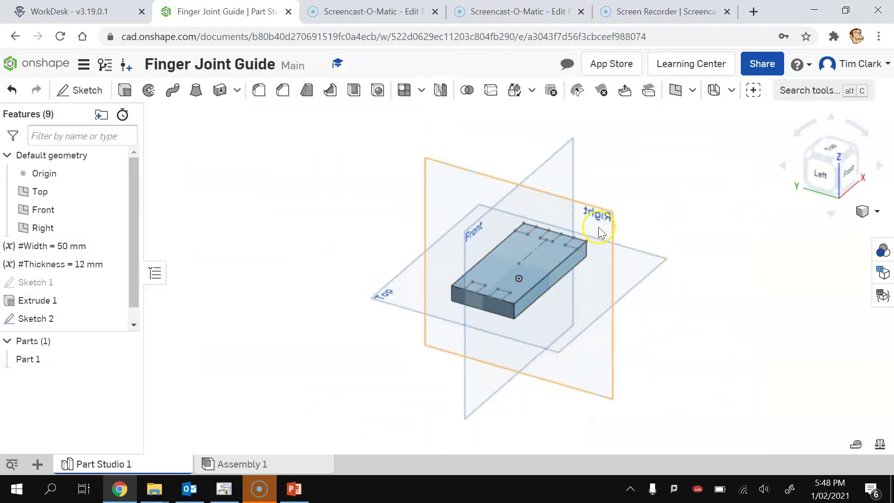
pyautogui.scroll(5, 540, 263)
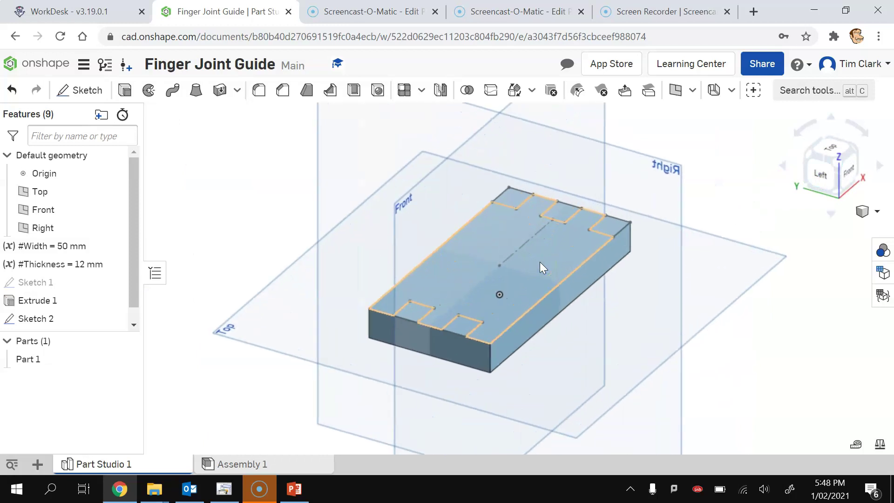
pyautogui.click(125, 91)
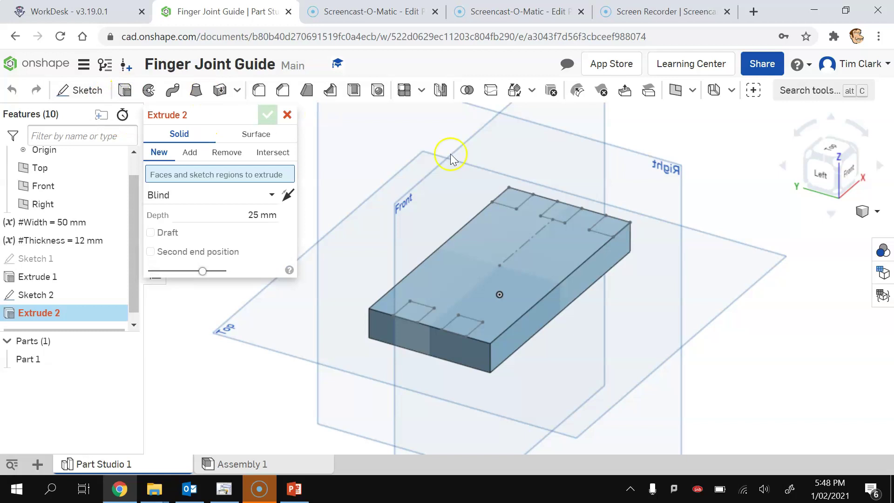
pyautogui.click(511, 199)
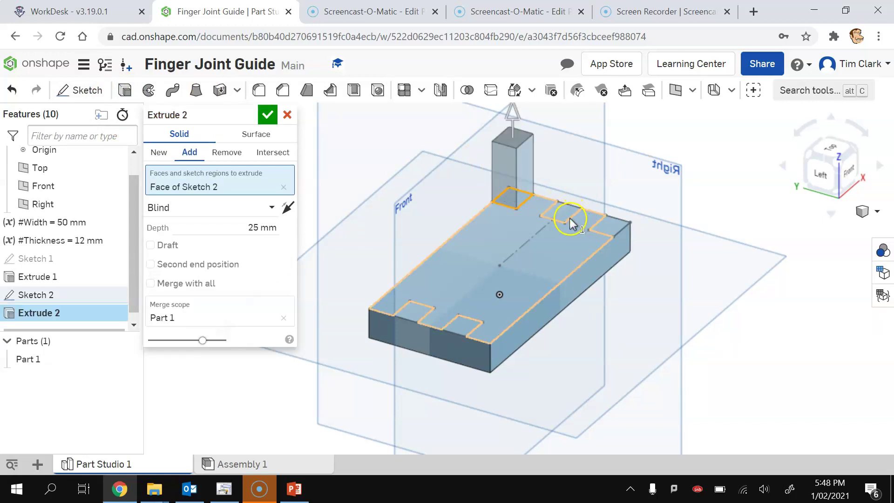
pyautogui.click(565, 217)
pyautogui.click(611, 224)
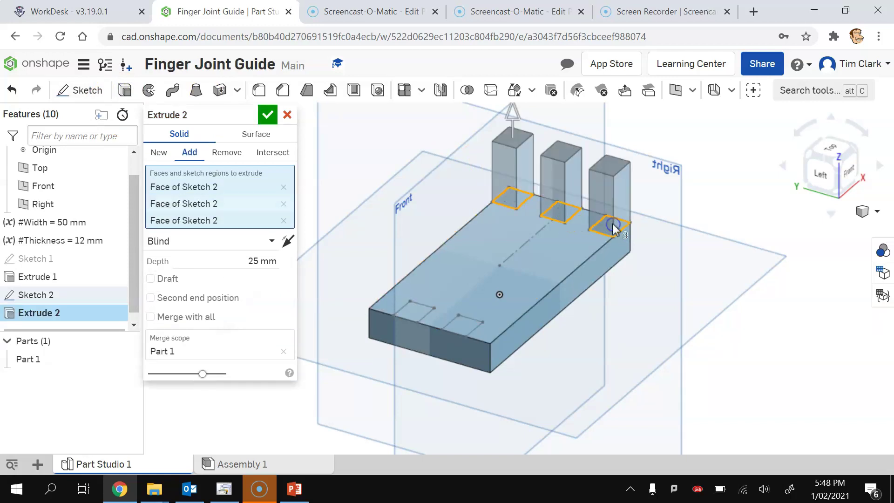
pyautogui.click(413, 314)
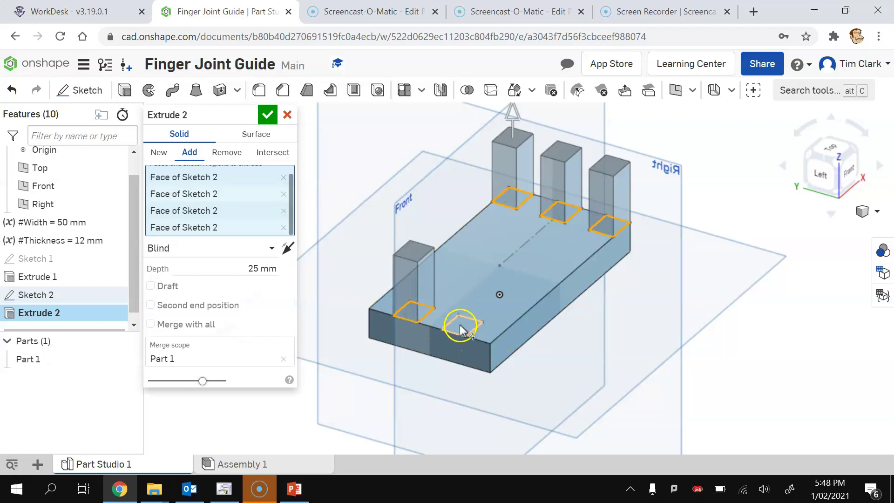
pyautogui.click(461, 328)
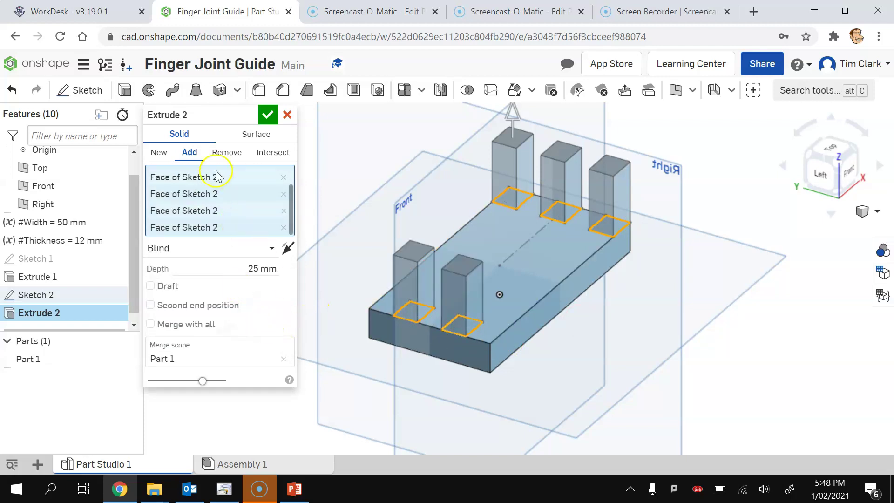
pyautogui.click(228, 153)
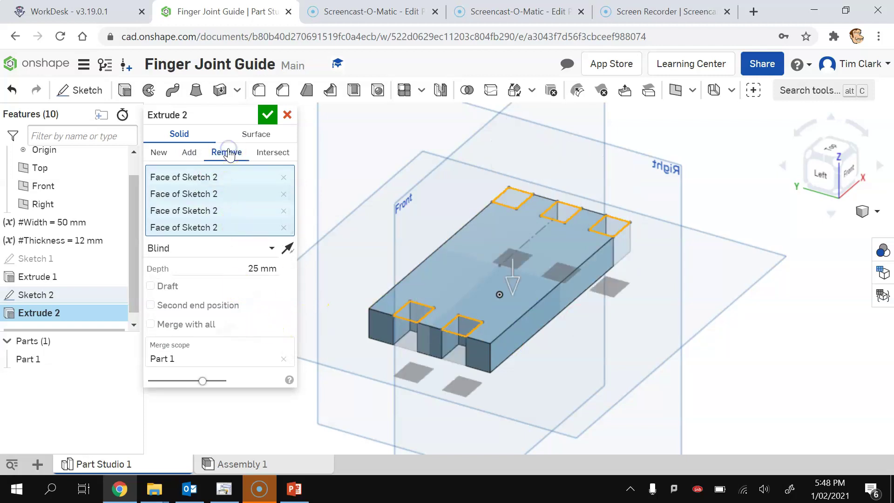
pyautogui.click(269, 115)
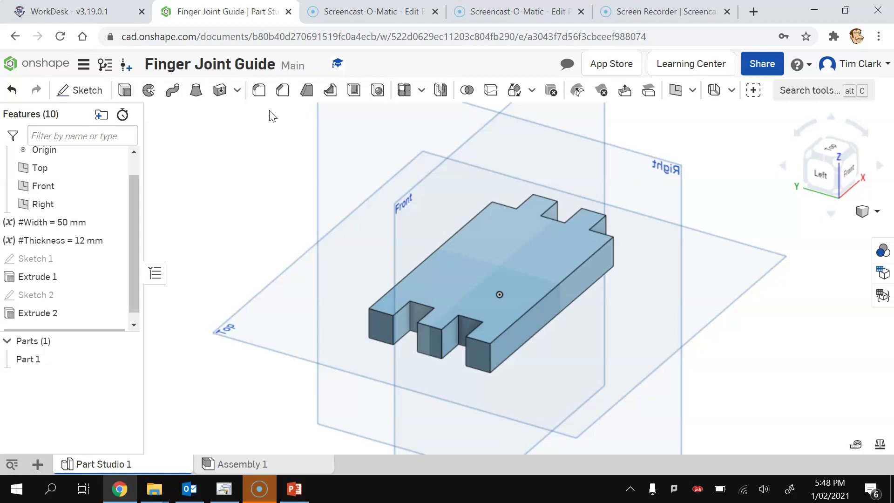
# Export the notched block's top face as a DXF file named Finger Joint Guide 12x50, with Release 14 version and the Download option.
pyautogui.rightClick(514, 257)
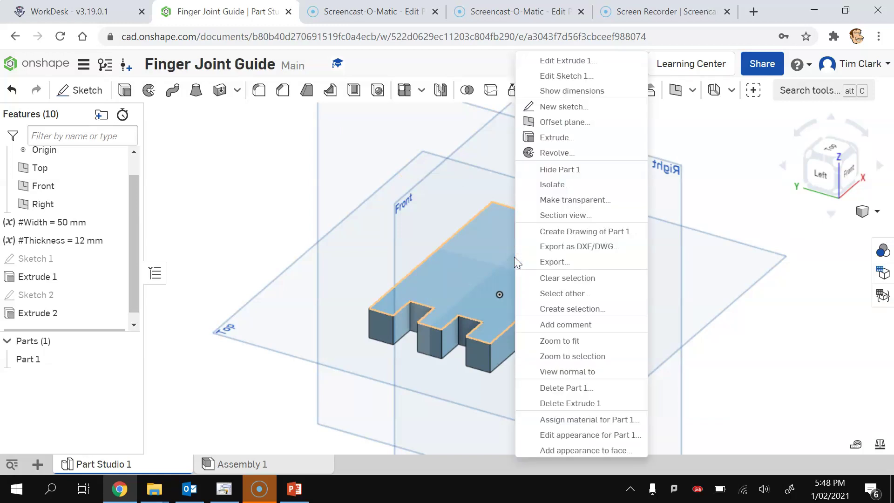
pyautogui.click(573, 246)
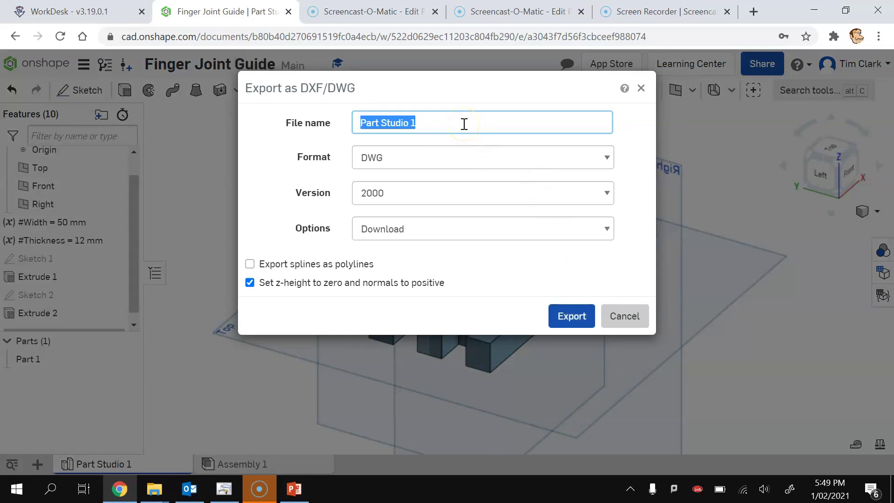
pyautogui.write('Finger Joint Guide')
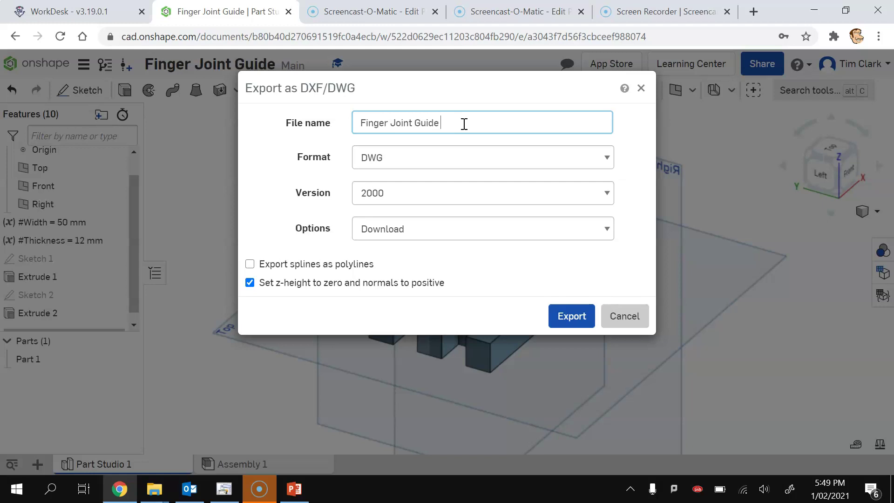
pyautogui.write(' 12')
pyautogui.write('x4')
pyautogui.write('50')
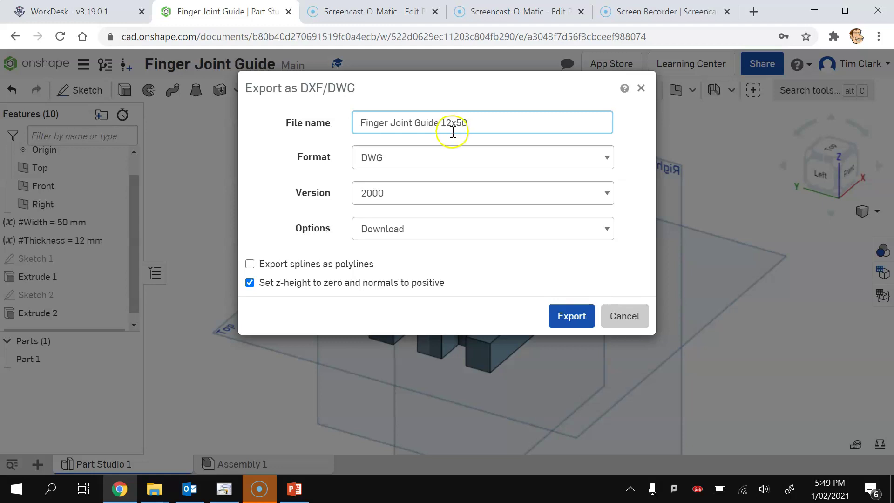
pyautogui.click(438, 167)
pyautogui.click(396, 180)
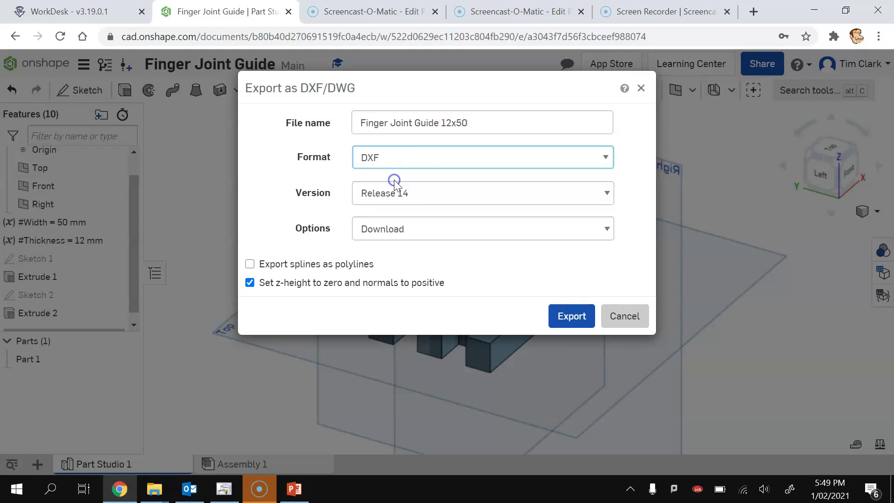
pyautogui.click(567, 316)
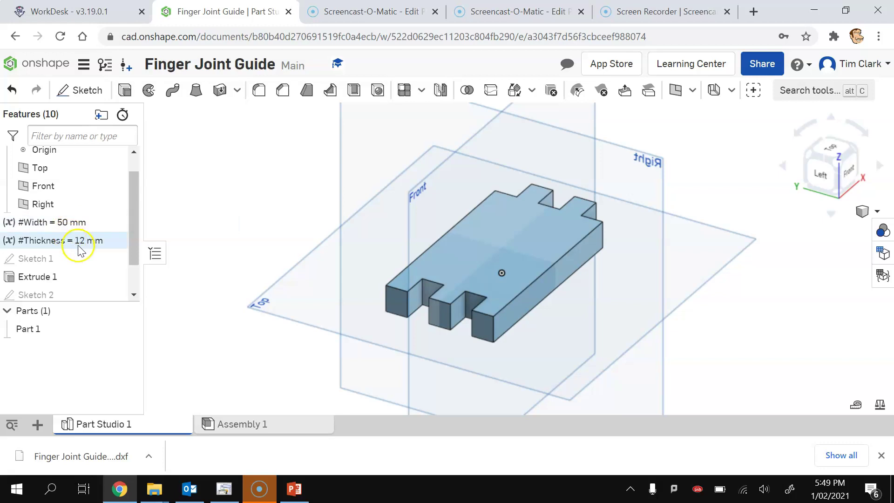
# Set the Width variable to 140 mm and the Thickness variable to 19 mm.
pyautogui.doubleClick(61, 222)
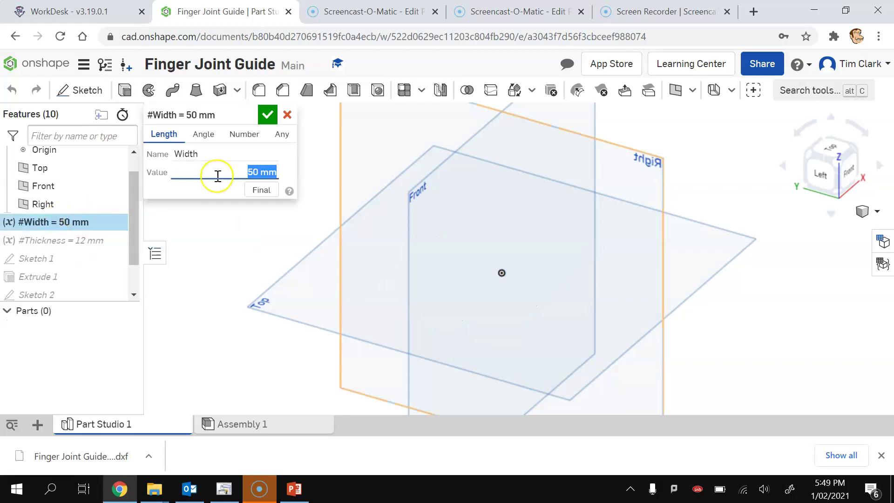
pyautogui.write('140')
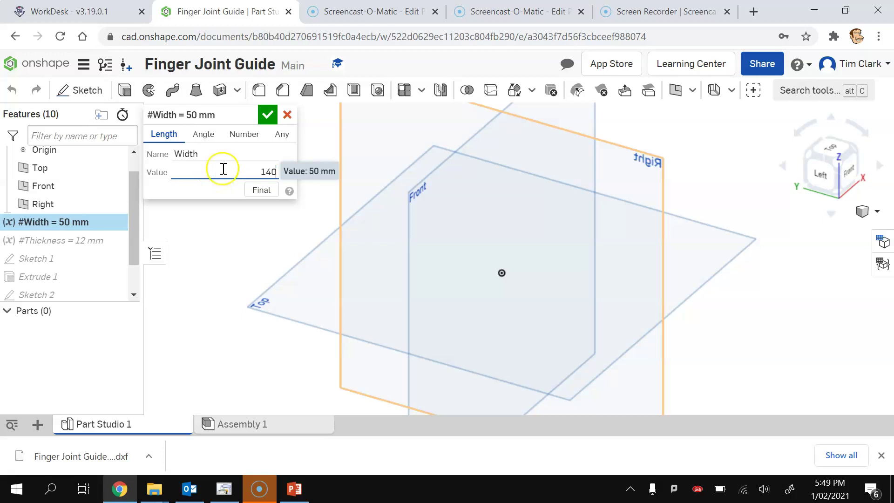
pyautogui.click(266, 115)
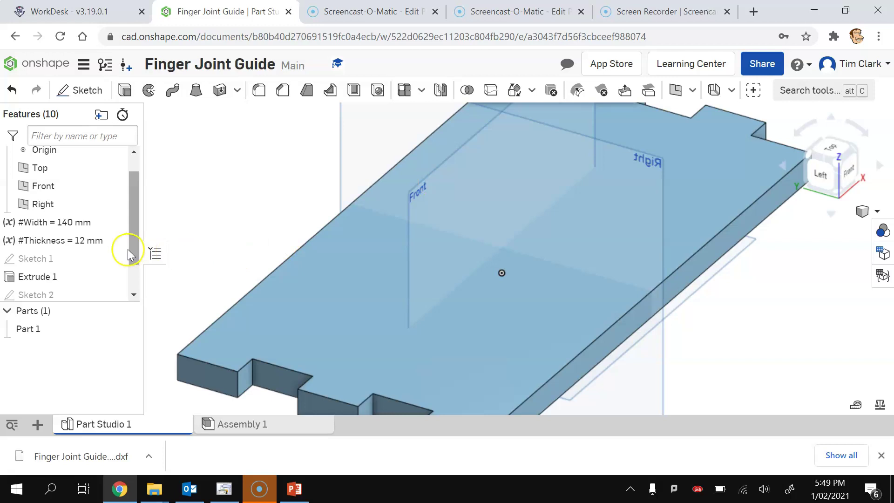
pyautogui.doubleClick(89, 243)
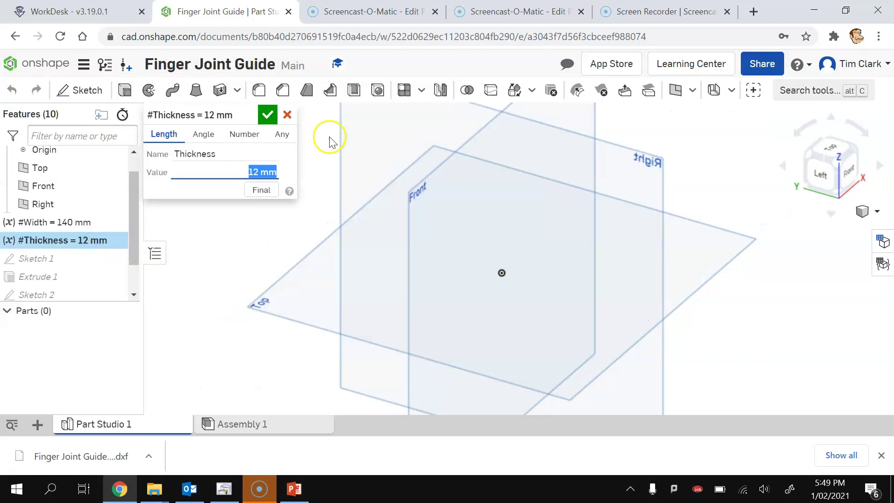
pyautogui.write('19')
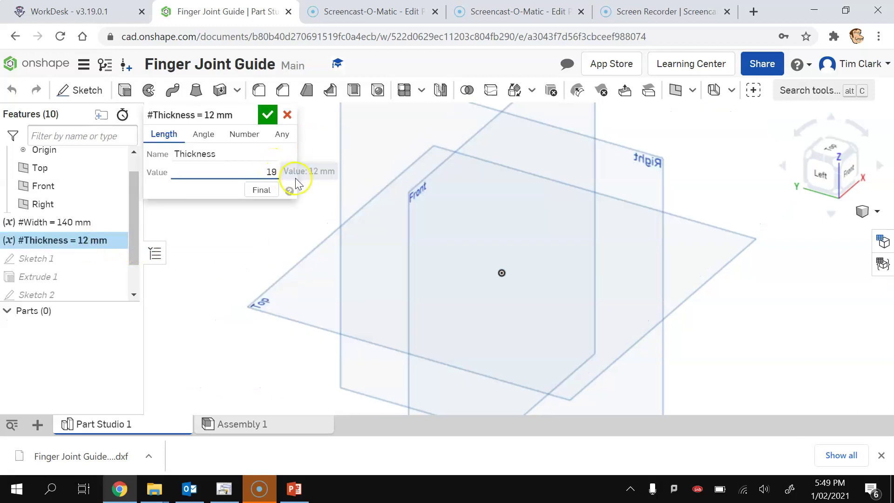
pyautogui.click(267, 115)
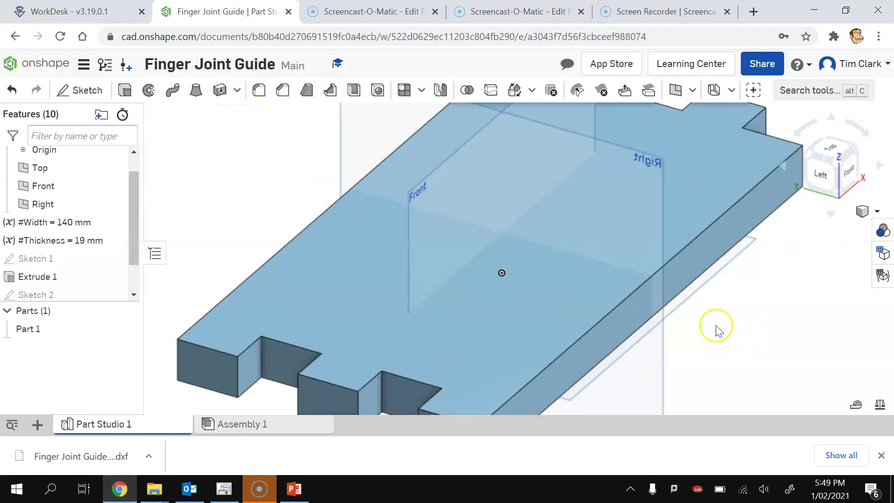
# Begin exporting the resized guide's top face as DXF/DWG.
pyautogui.scroll(-3, 716, 330)
pyautogui.scroll(-1, 717, 331)
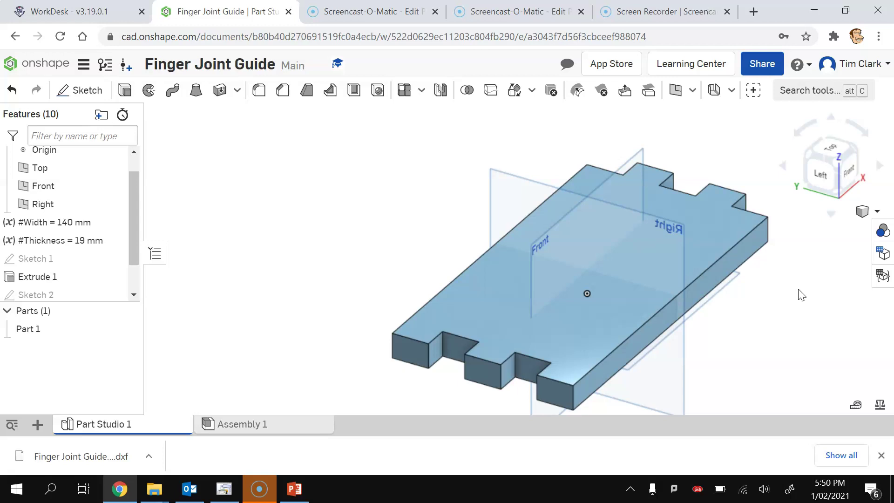
pyautogui.rightClick(630, 250)
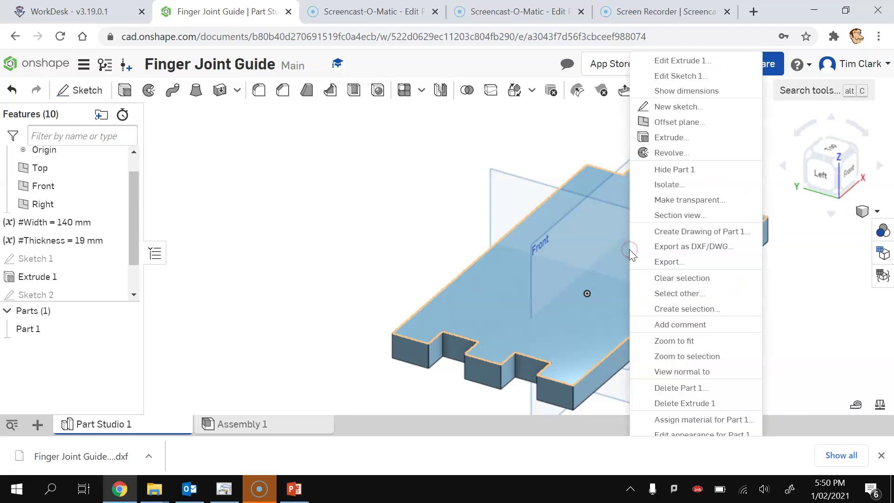